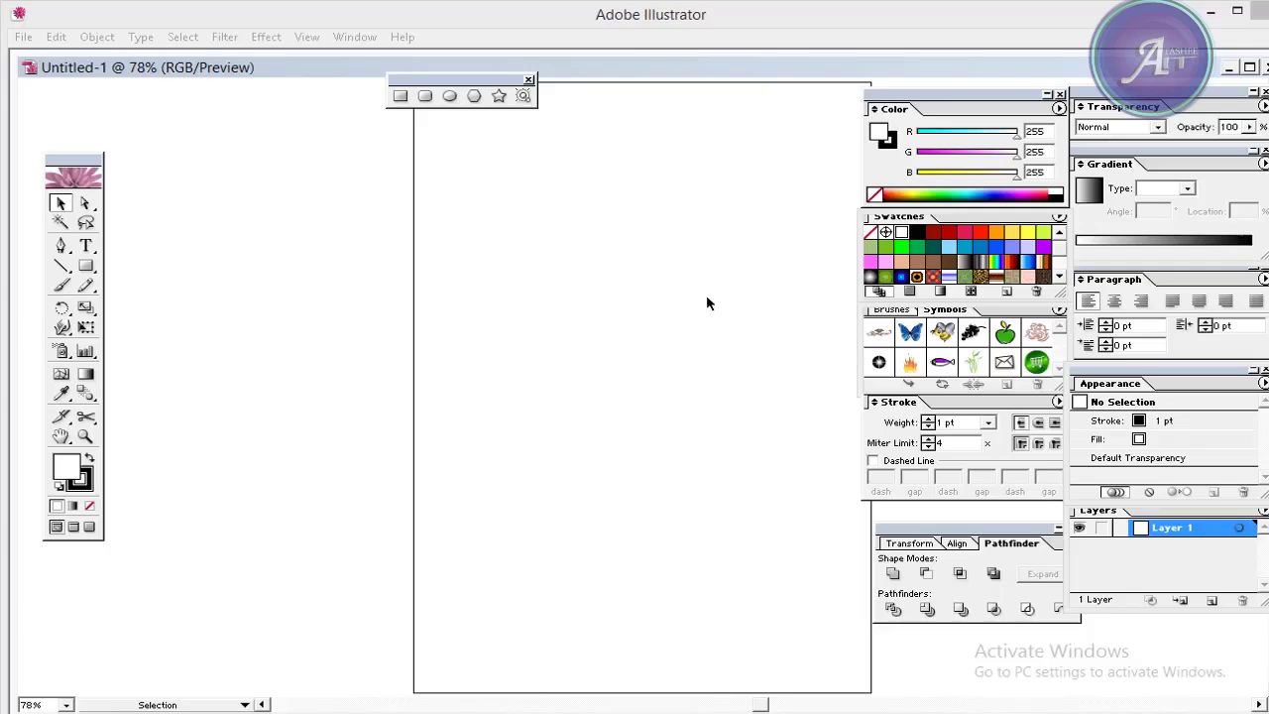
Draw a square with the Rectangle tool across the artboard's left edge.
click(401, 95)
drag(345, 212, 550, 404)
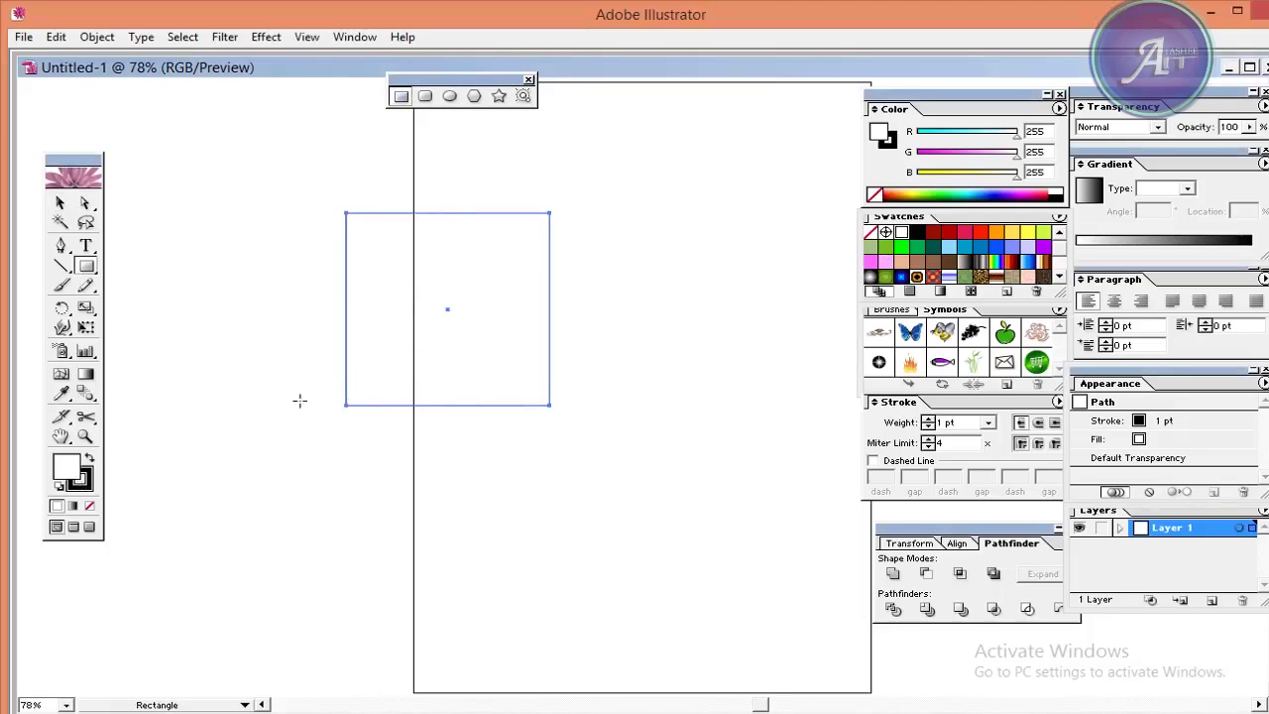
Set the square's fill to bright green 00FF99 in the Color Picker.
double_click(66, 465)
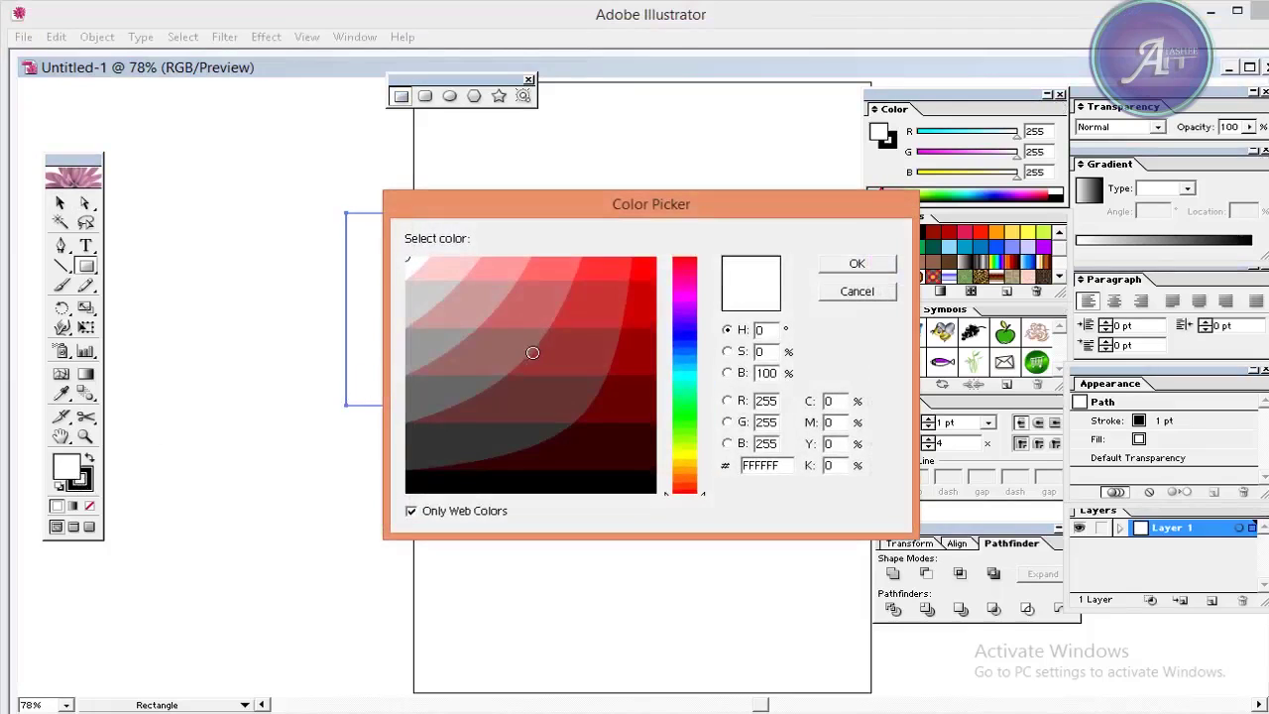
click(634, 341)
click(684, 347)
click(684, 396)
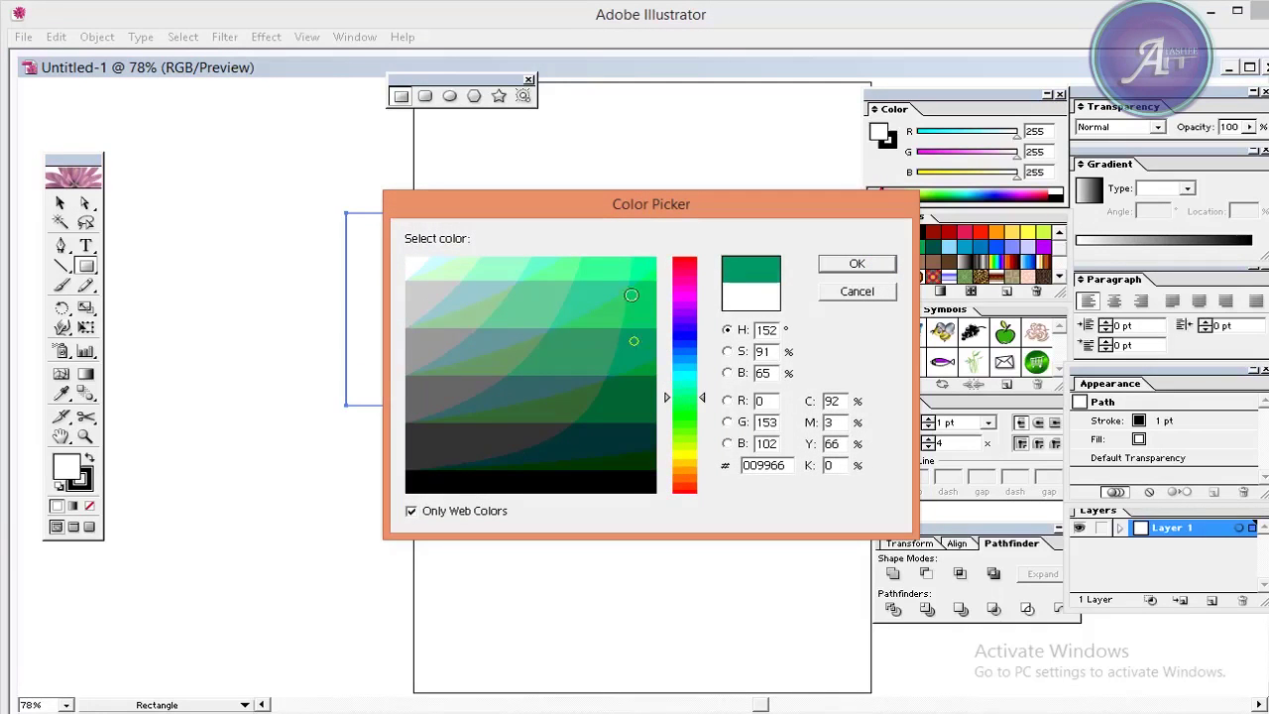
click(643, 259)
click(856, 263)
Move the green square toward the page centre with the Selection tool.
key(v)
drag(416, 260, 564, 316)
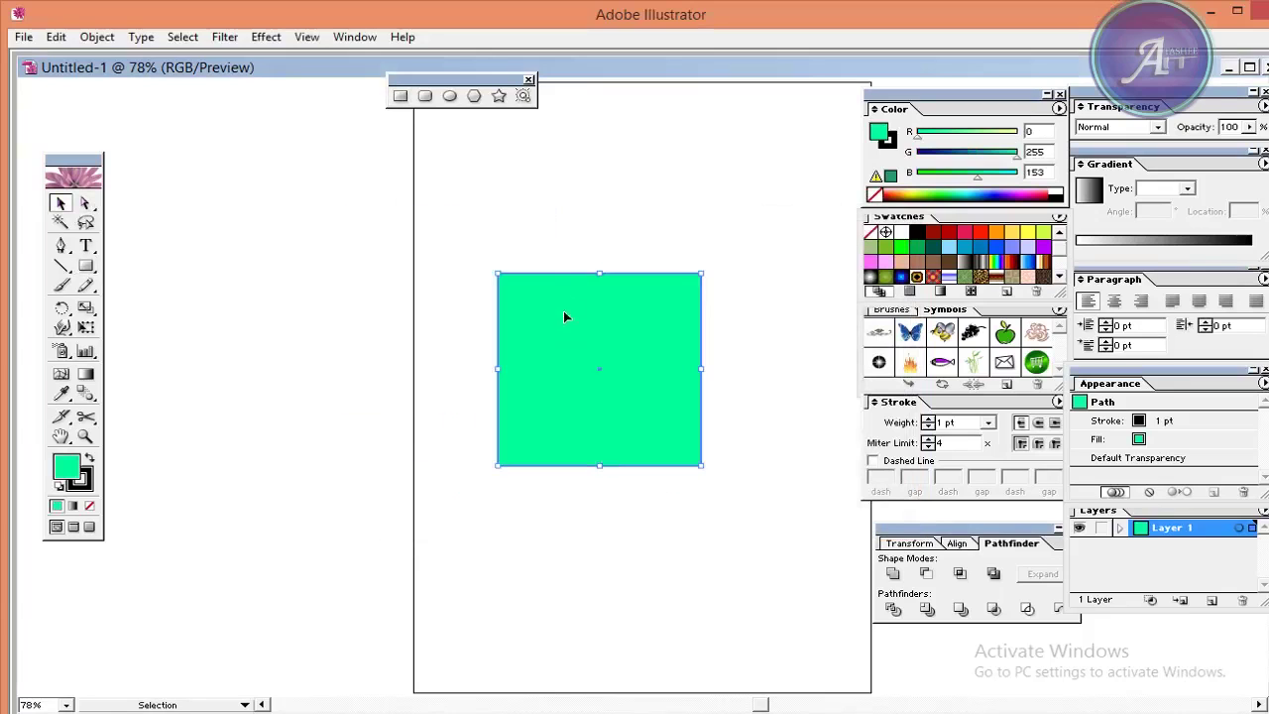
click(517, 243)
click(565, 347)
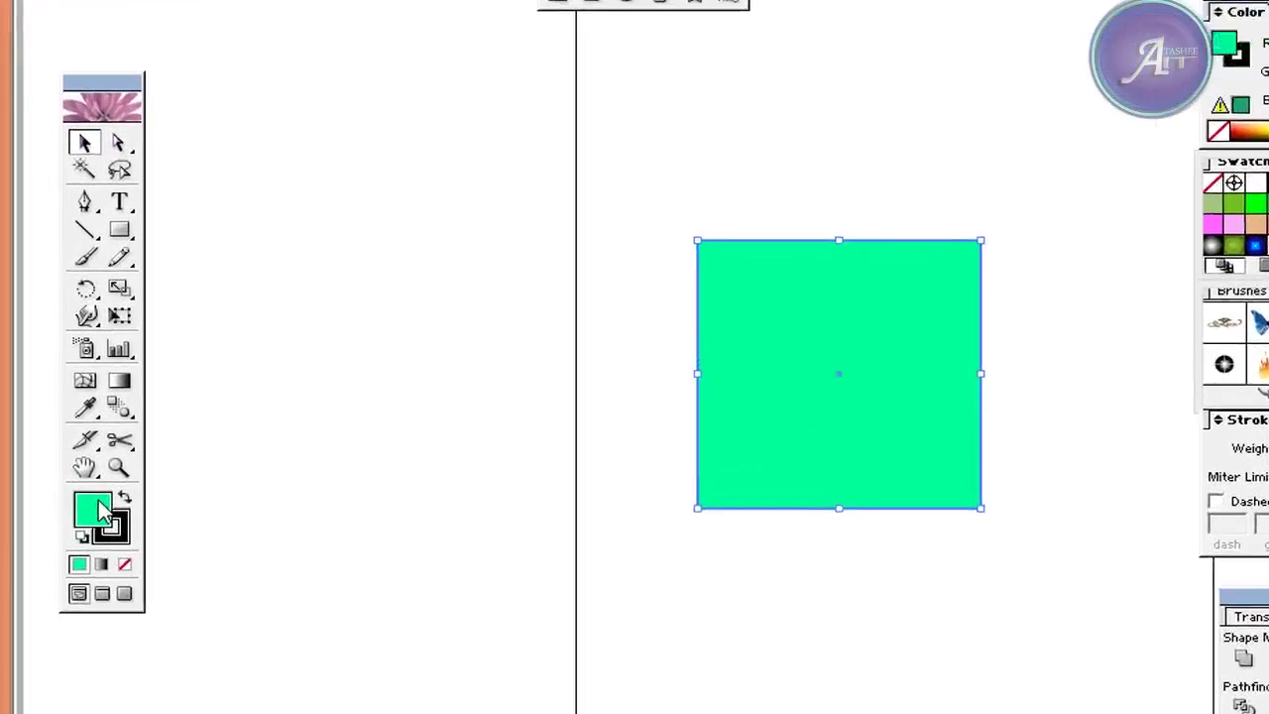
Change the square's fill to magenta by dragging the Color Picker hue slider.
double_click(66, 467)
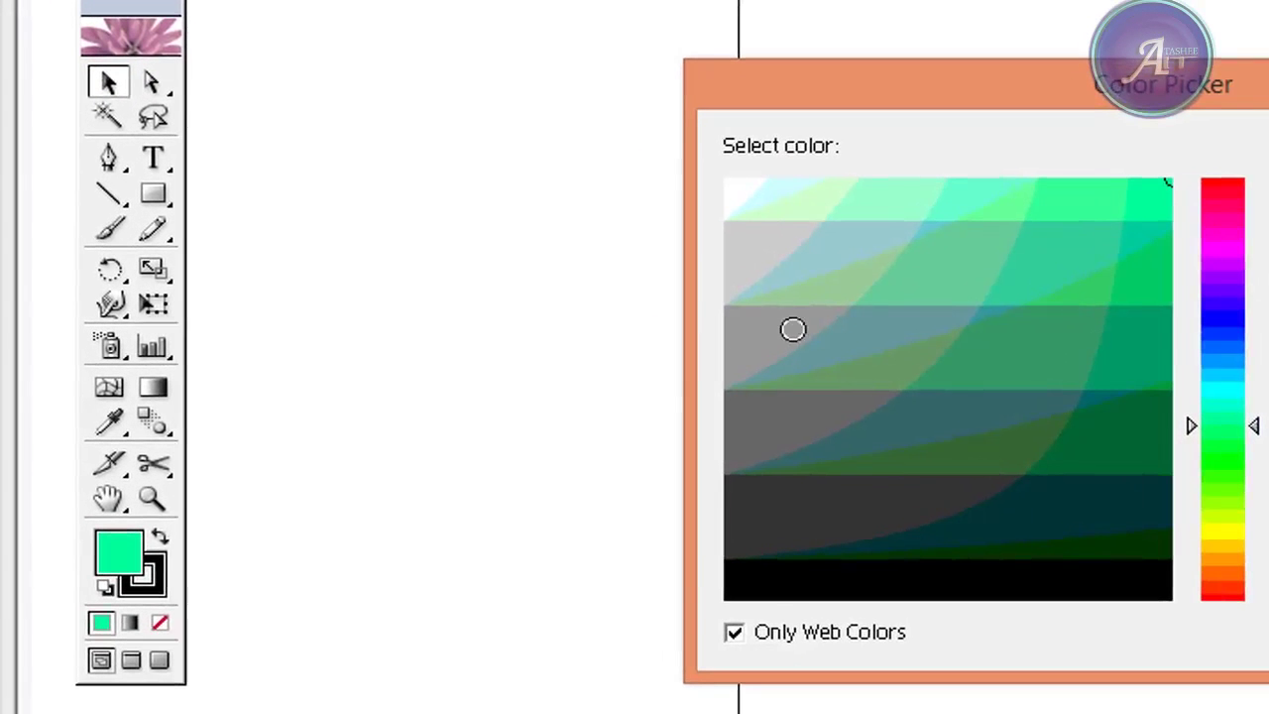
drag(1212, 374, 1240, 241)
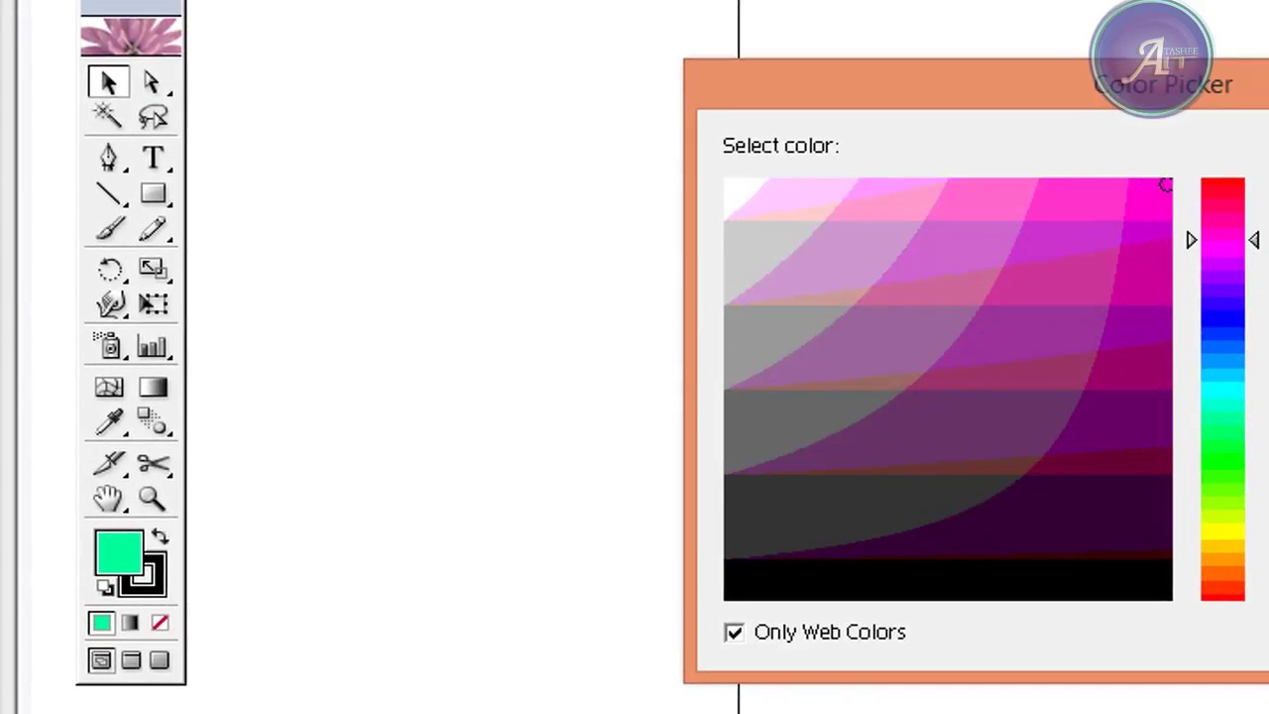
key(Return)
click(892, 134)
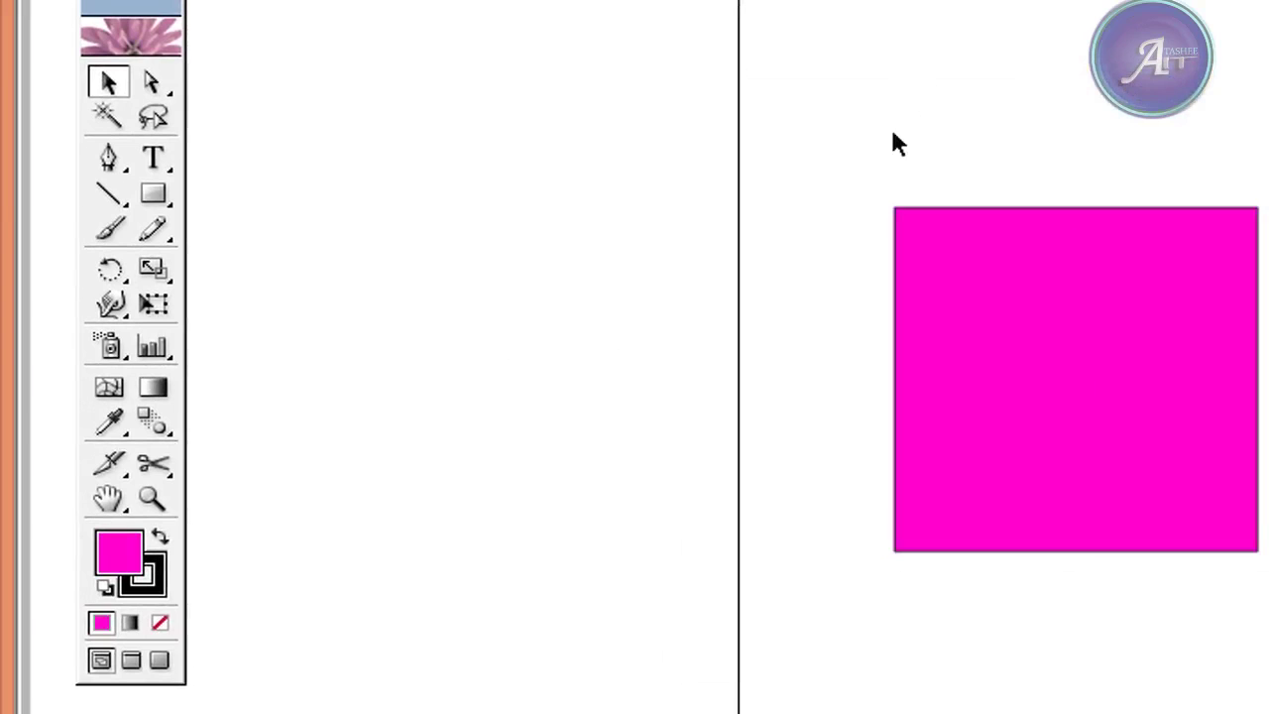
drag(888, 130, 1101, 380)
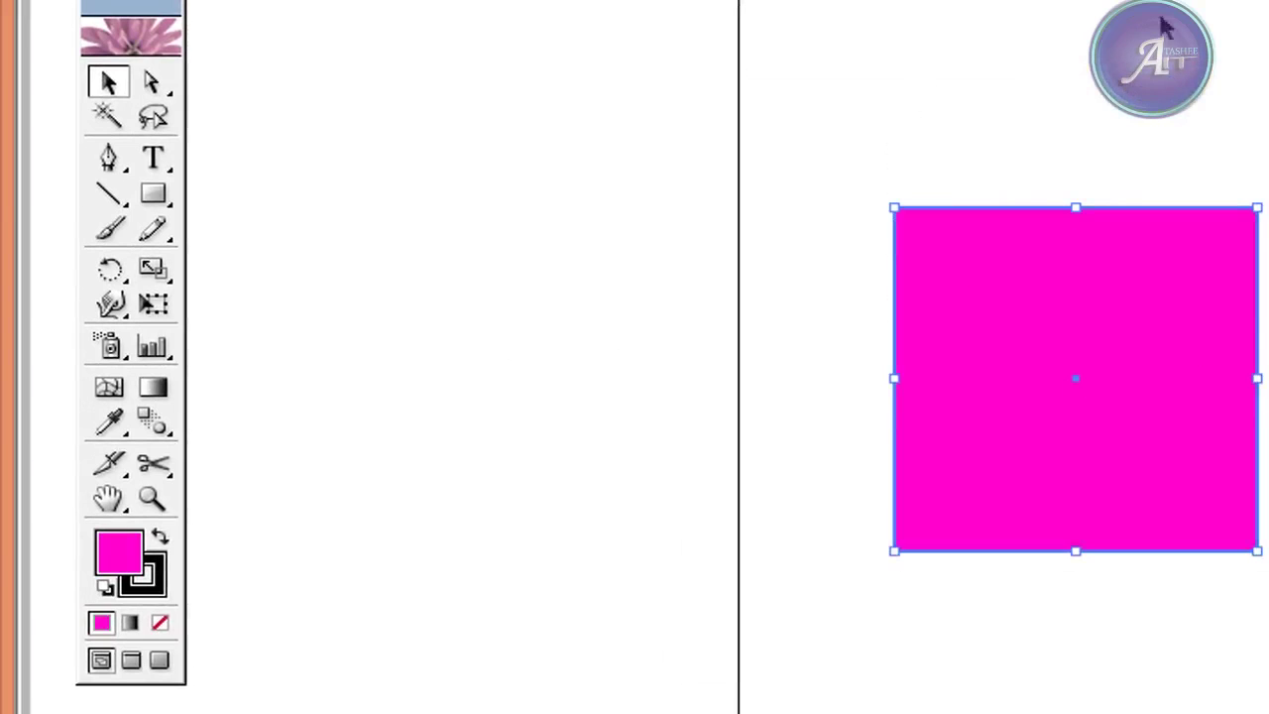
click(1030, 79)
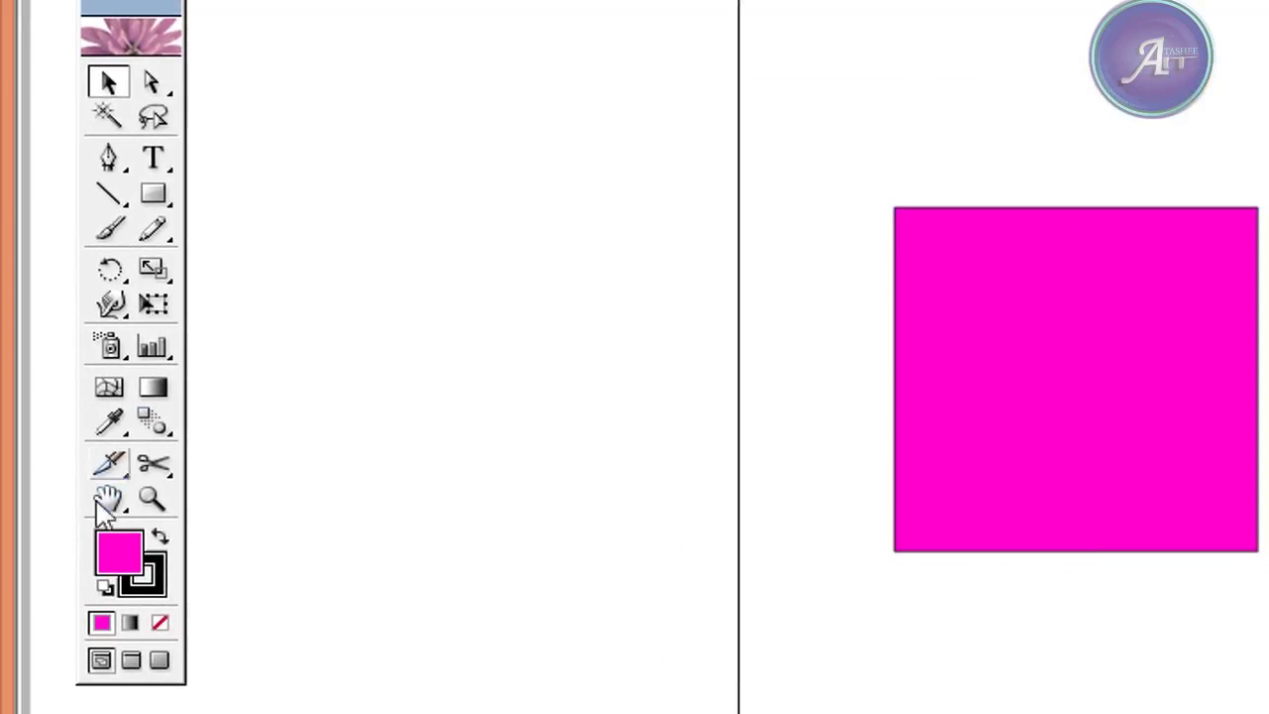
Set the stroke colour to a vivid blue-violet in the Color Picker.
click(164, 583)
double_click(166, 585)
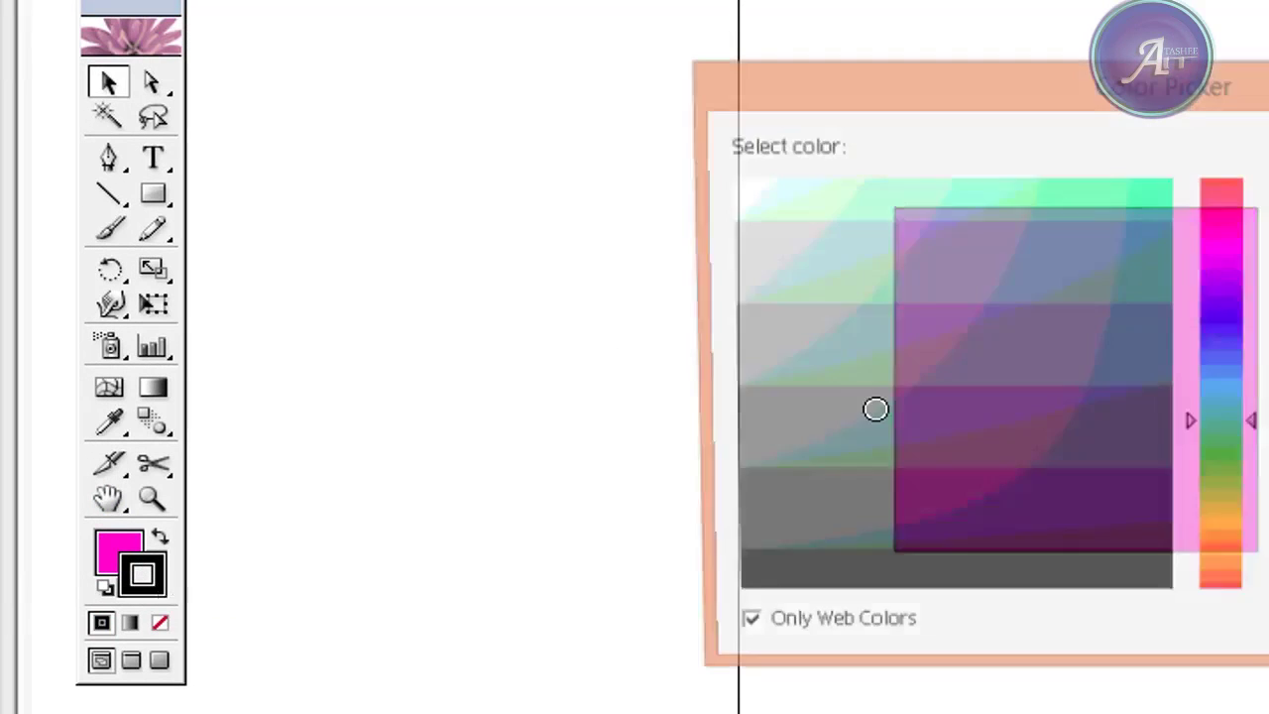
drag(1246, 342, 1249, 287)
drag(1105, 306, 1187, 170)
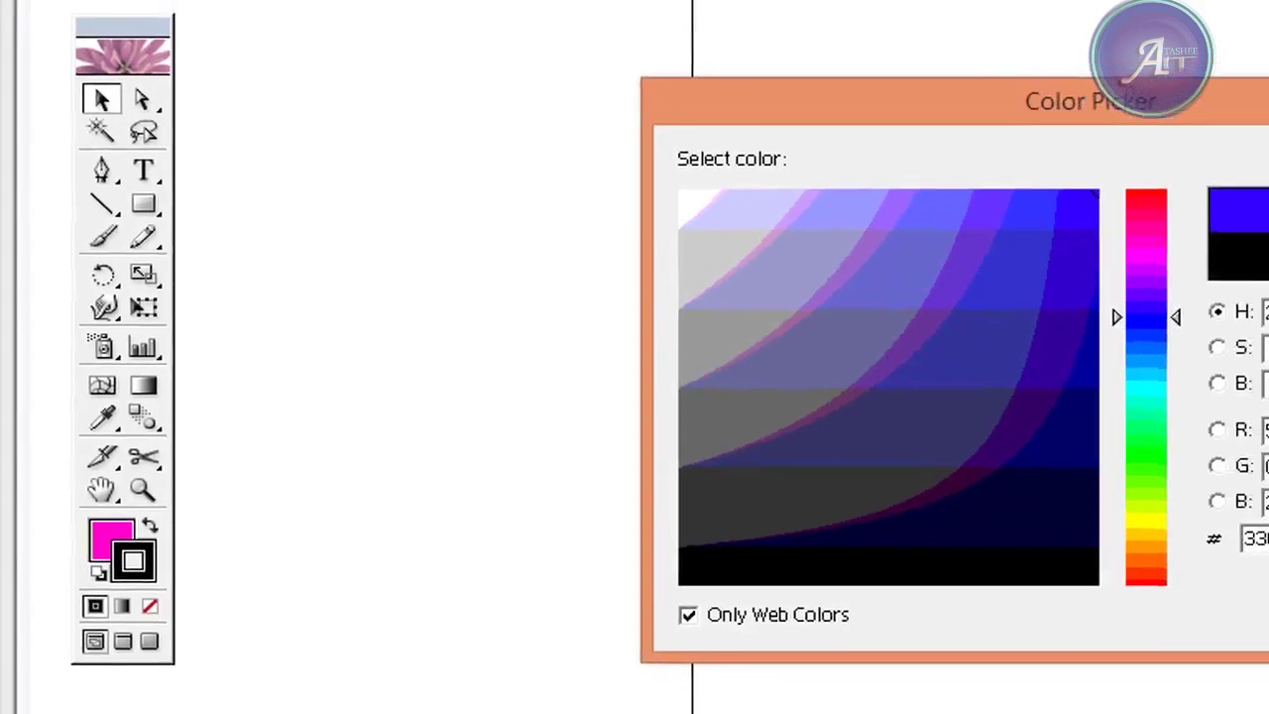
key(Return)
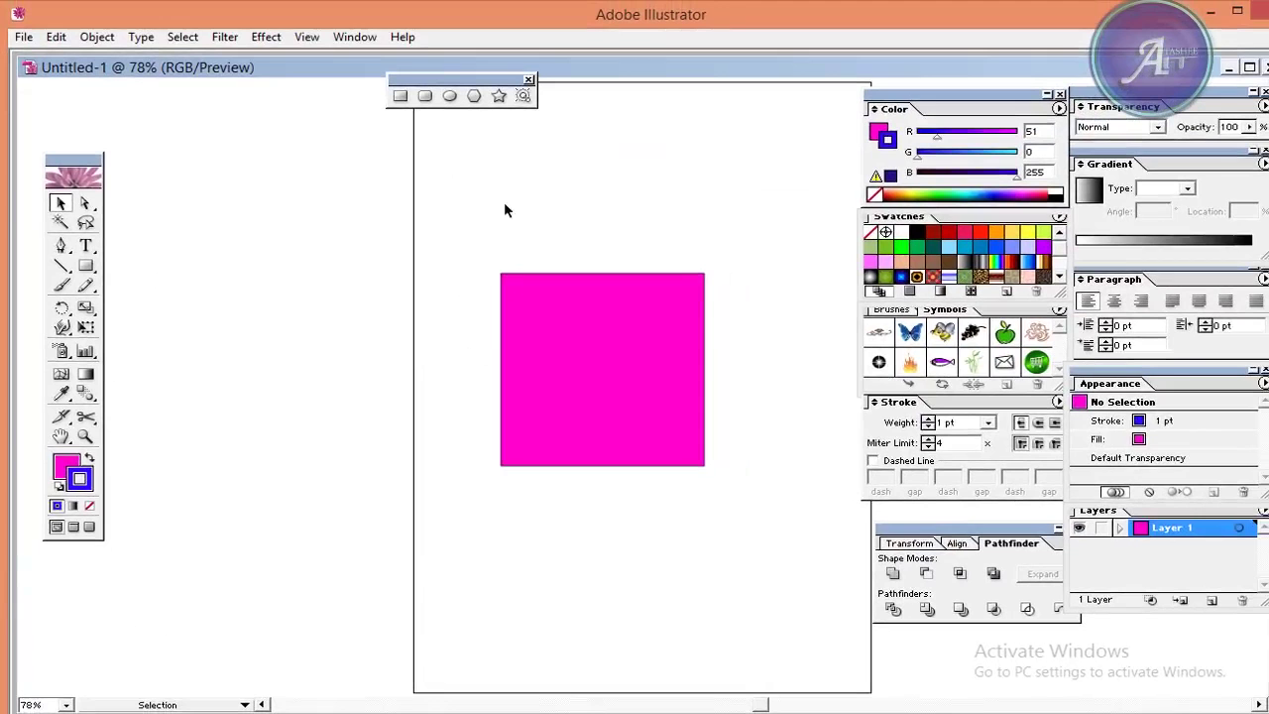
click(635, 387)
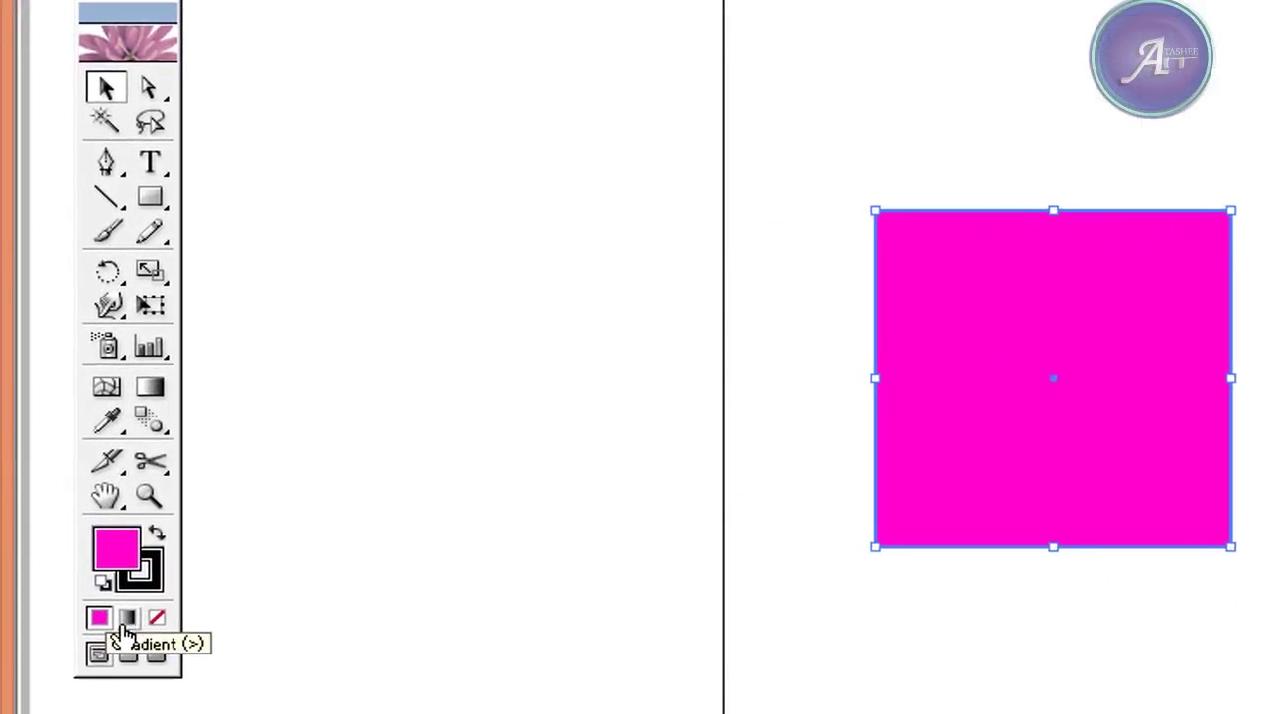
Try a white-to-black gradient fill, then set the fill to None.
click(127, 619)
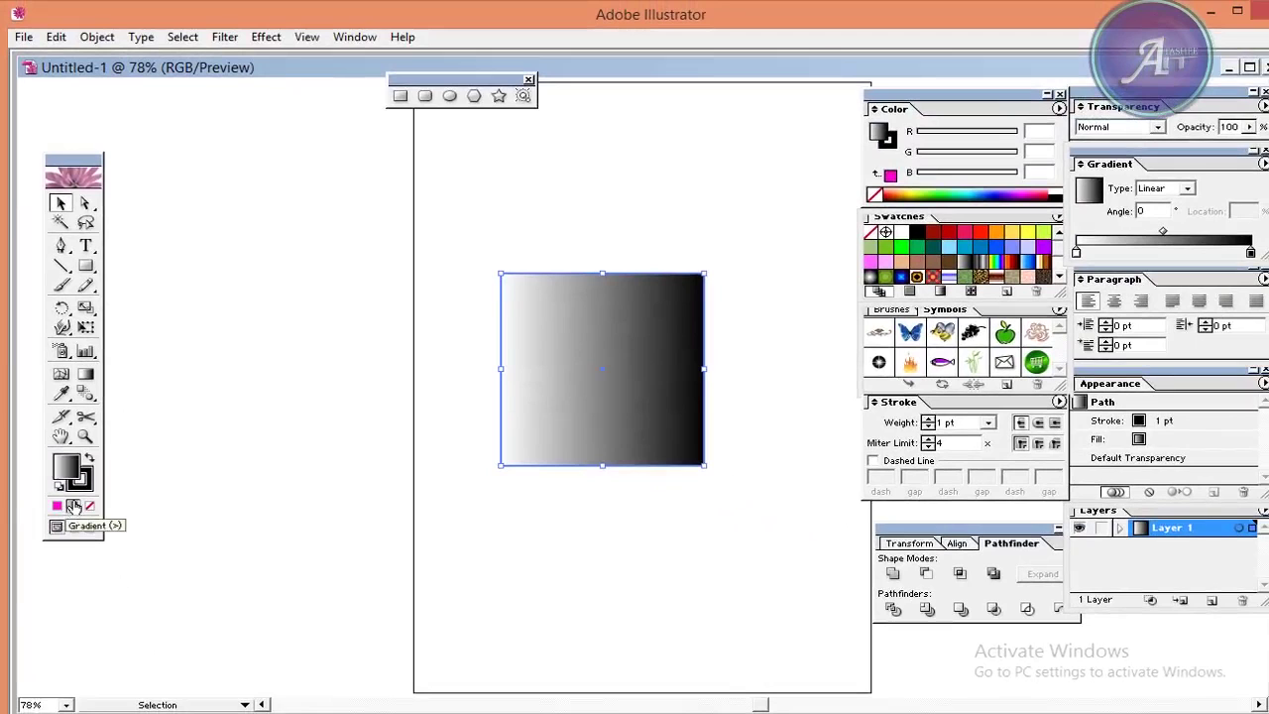
click(89, 506)
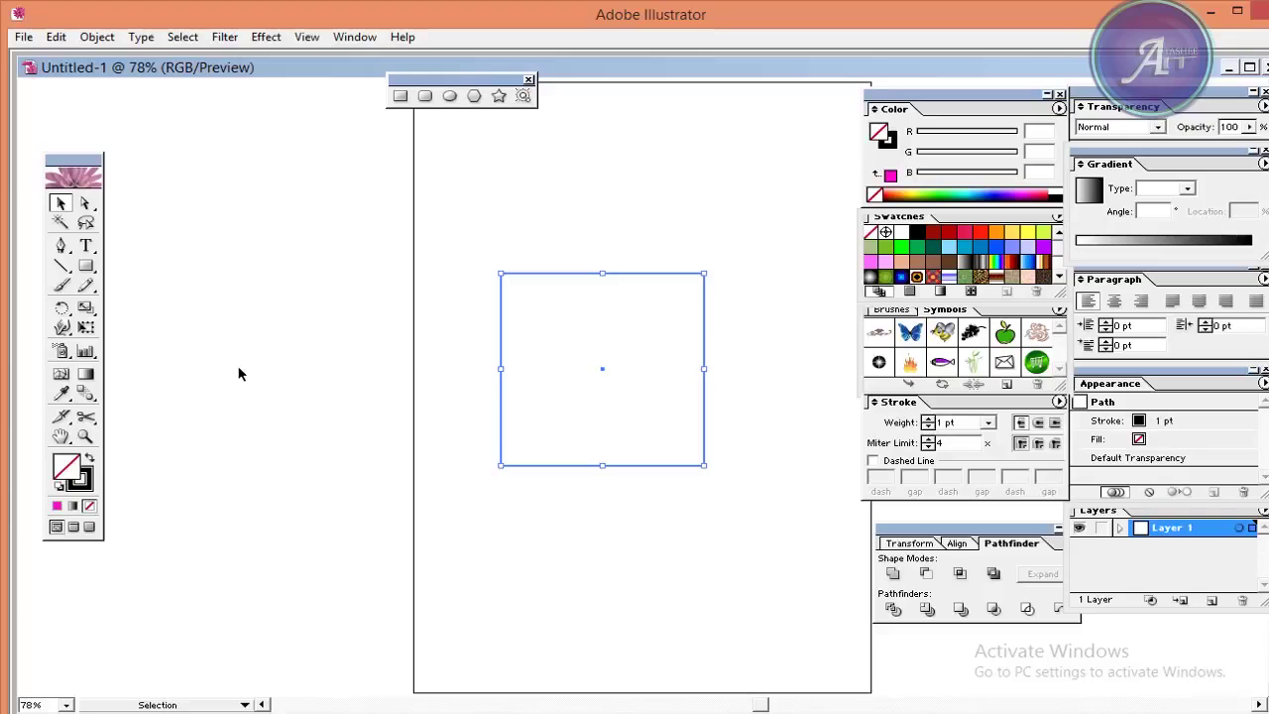
click(89, 488)
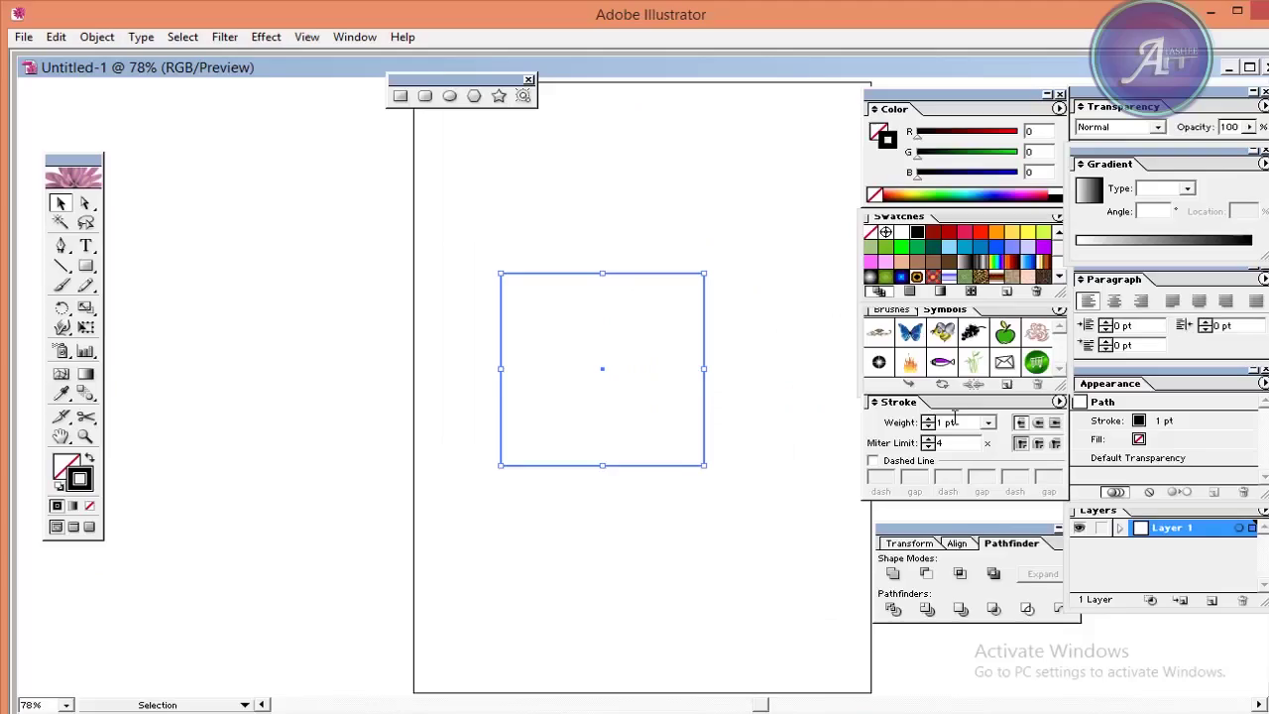
Set the square's stroke weight to 10 pt in the Stroke panel.
click(947, 423)
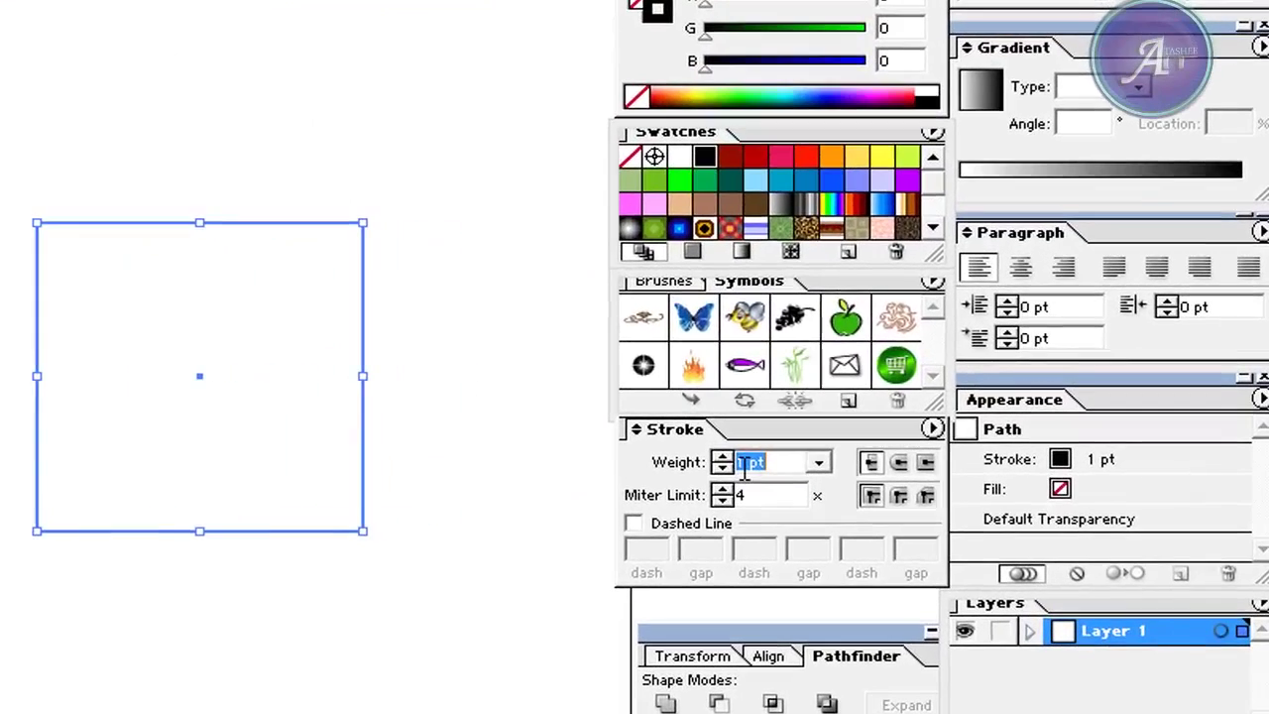
text(10)
key(Return)
click(490, 331)
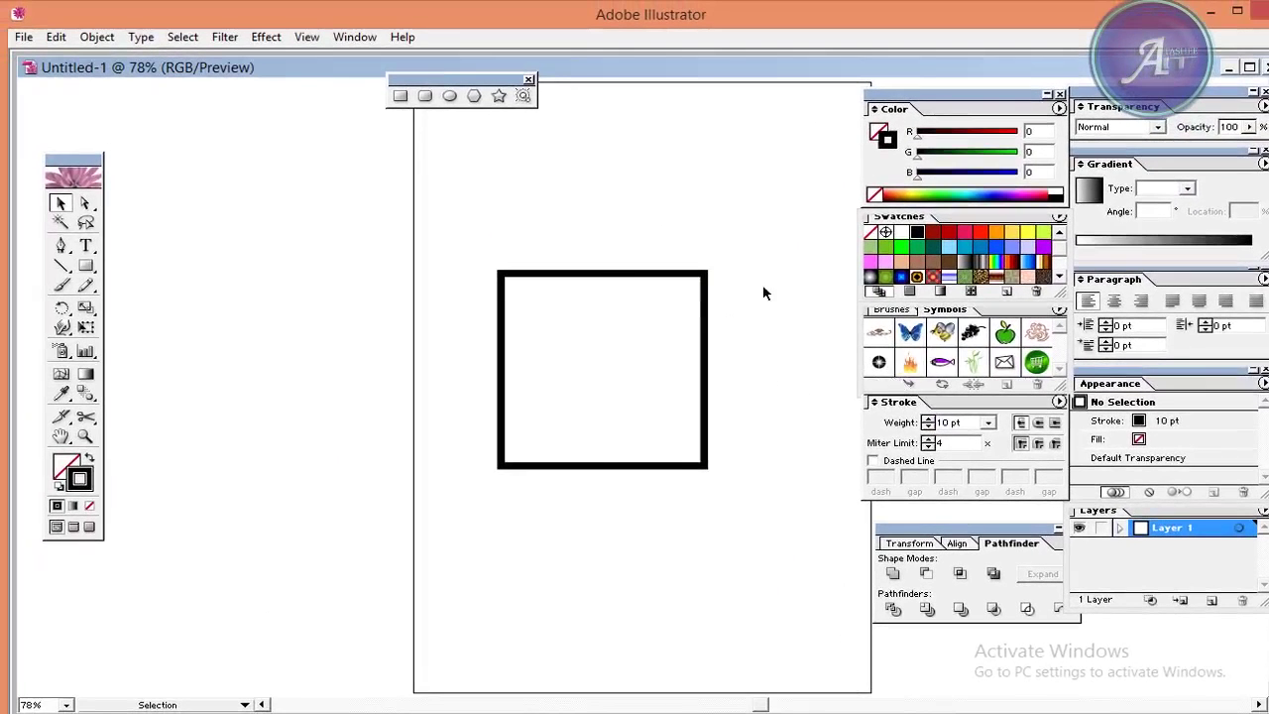
click(706, 295)
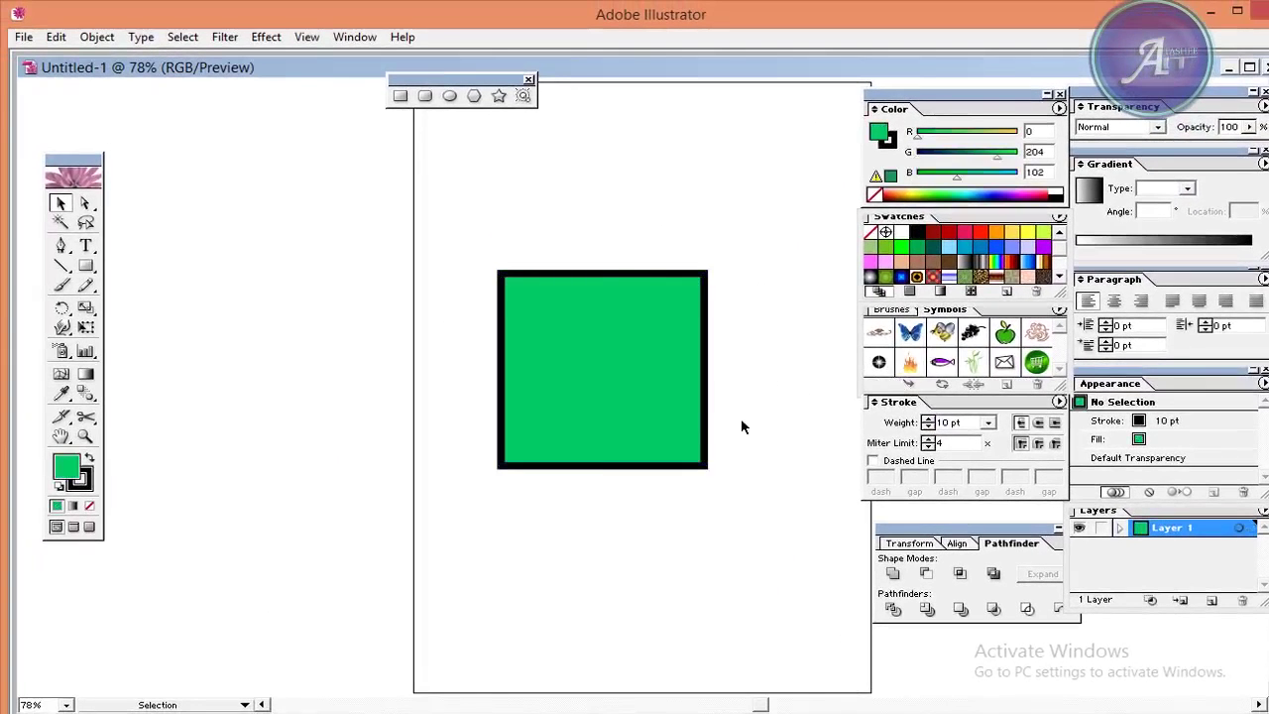
Set the square's stroke to None and reselect the square.
click(615, 468)
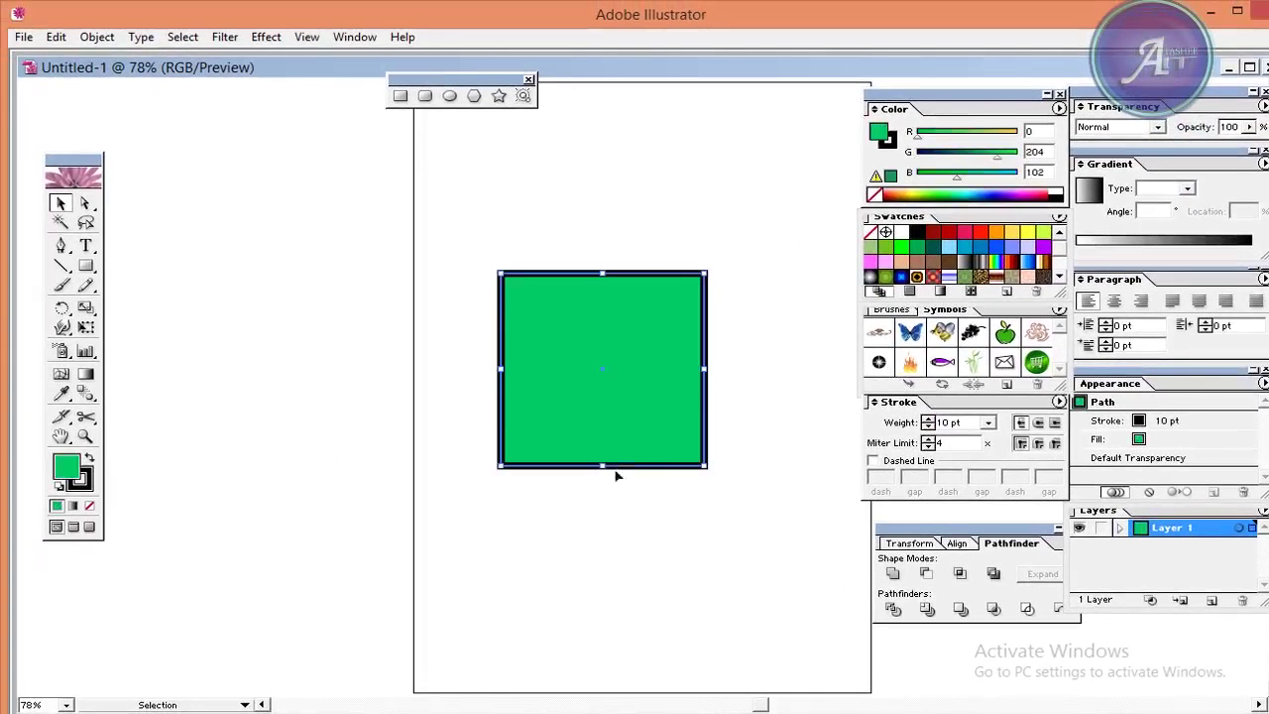
click(89, 505)
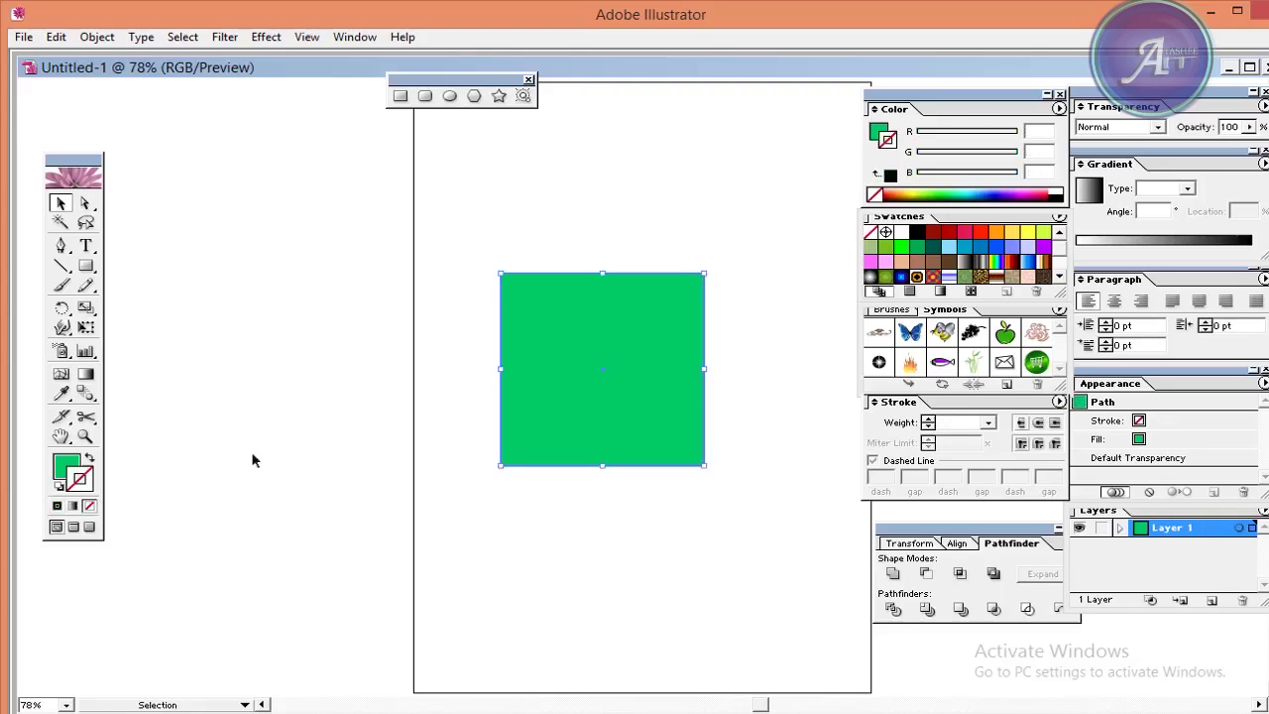
mouse_move(476, 339)
mouse_down()
mouse_move(632, 518)
mouse_move(602, 515)
mouse_up()
click(600, 515)
click(595, 445)
click(517, 561)
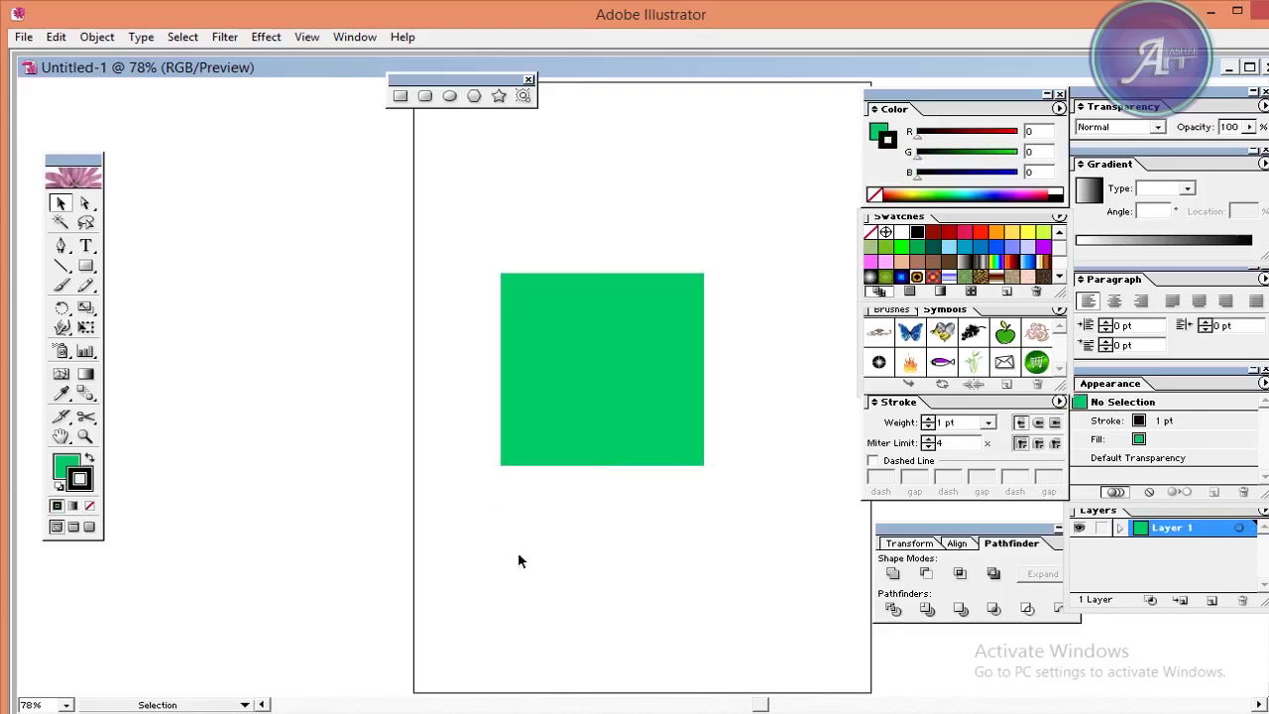
click(545, 434)
Give the square a pure black 10 pt stroke and open the Window menu.
double_click(85, 489)
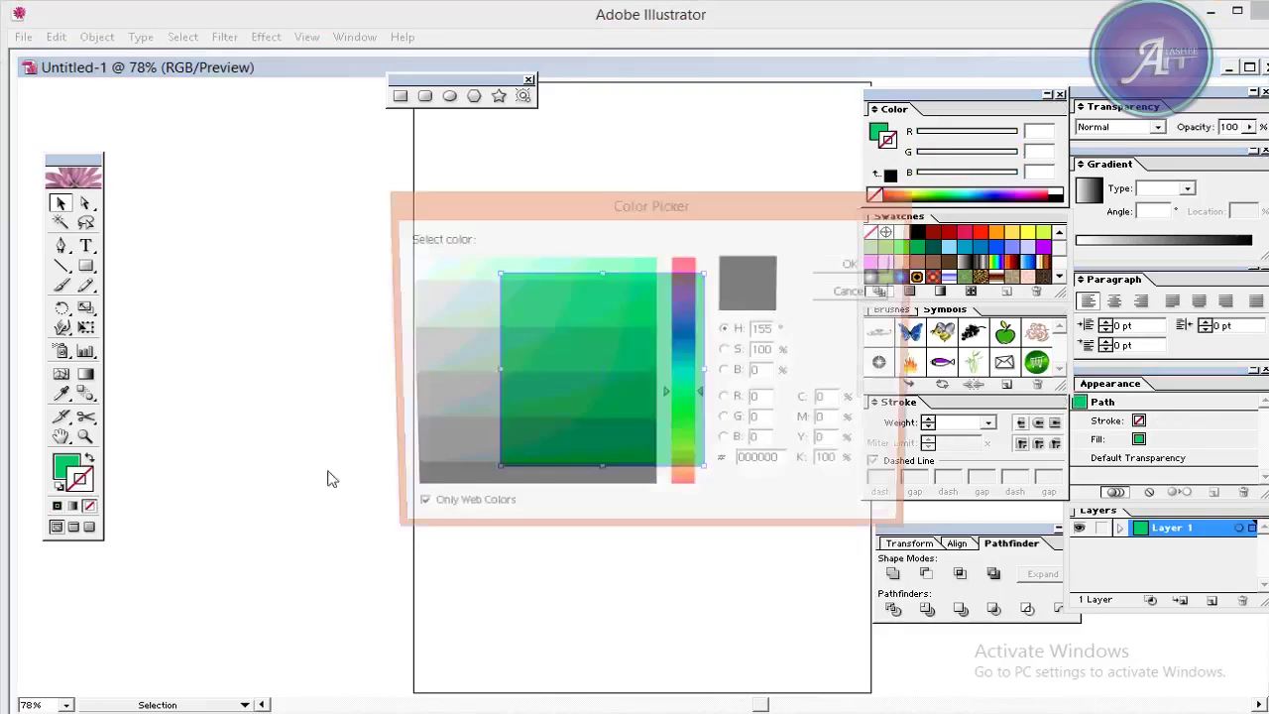
drag(518, 445, 542, 488)
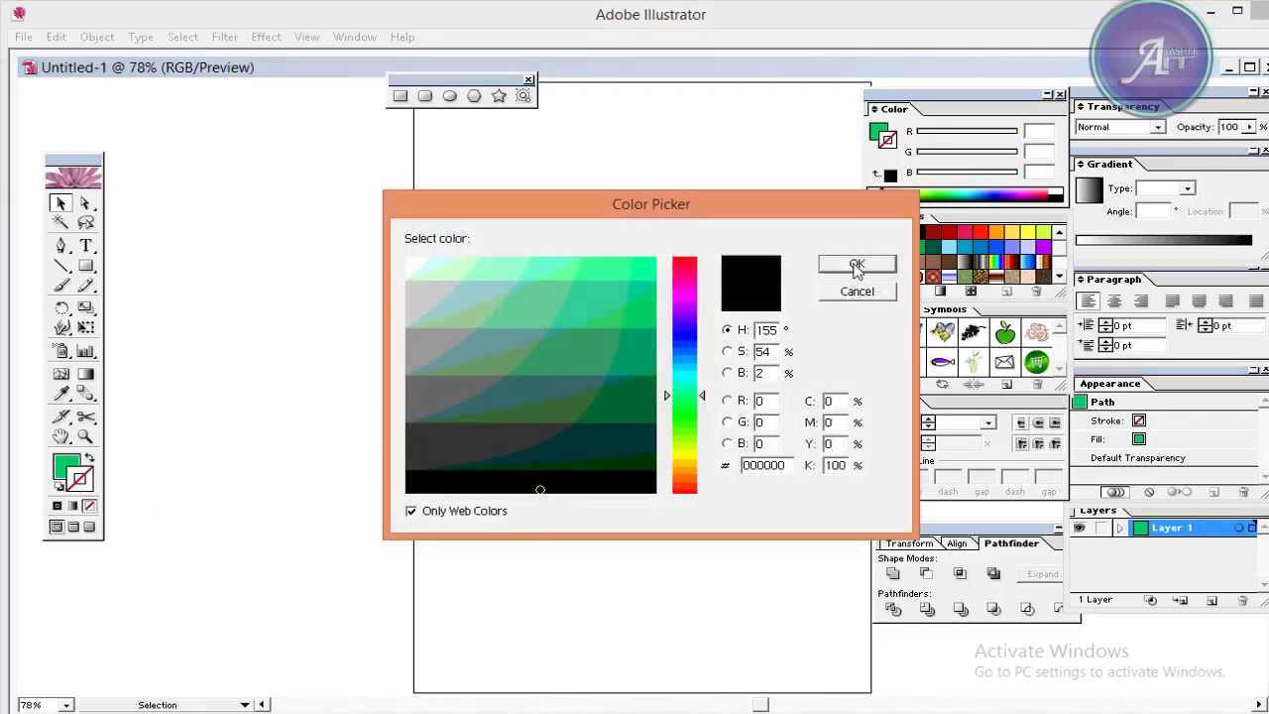
click(857, 264)
click(569, 530)
click(618, 321)
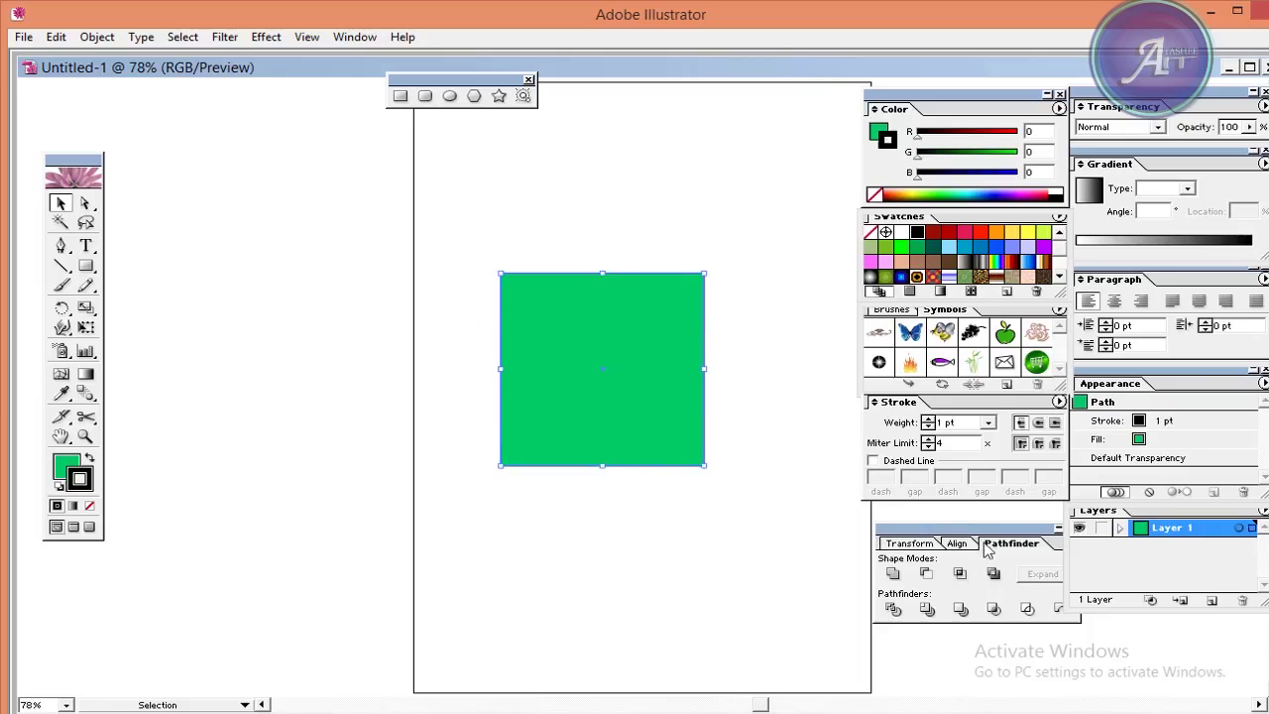
double_click(944, 424)
key(Return)
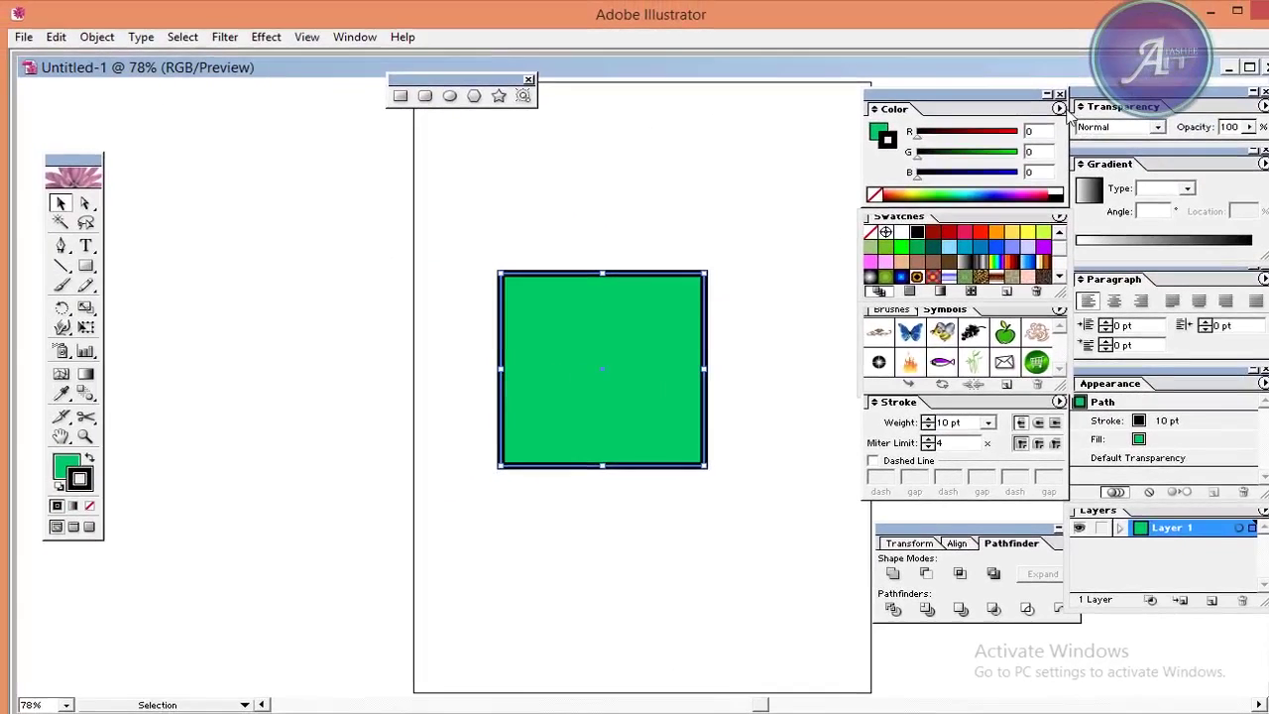
click(357, 38)
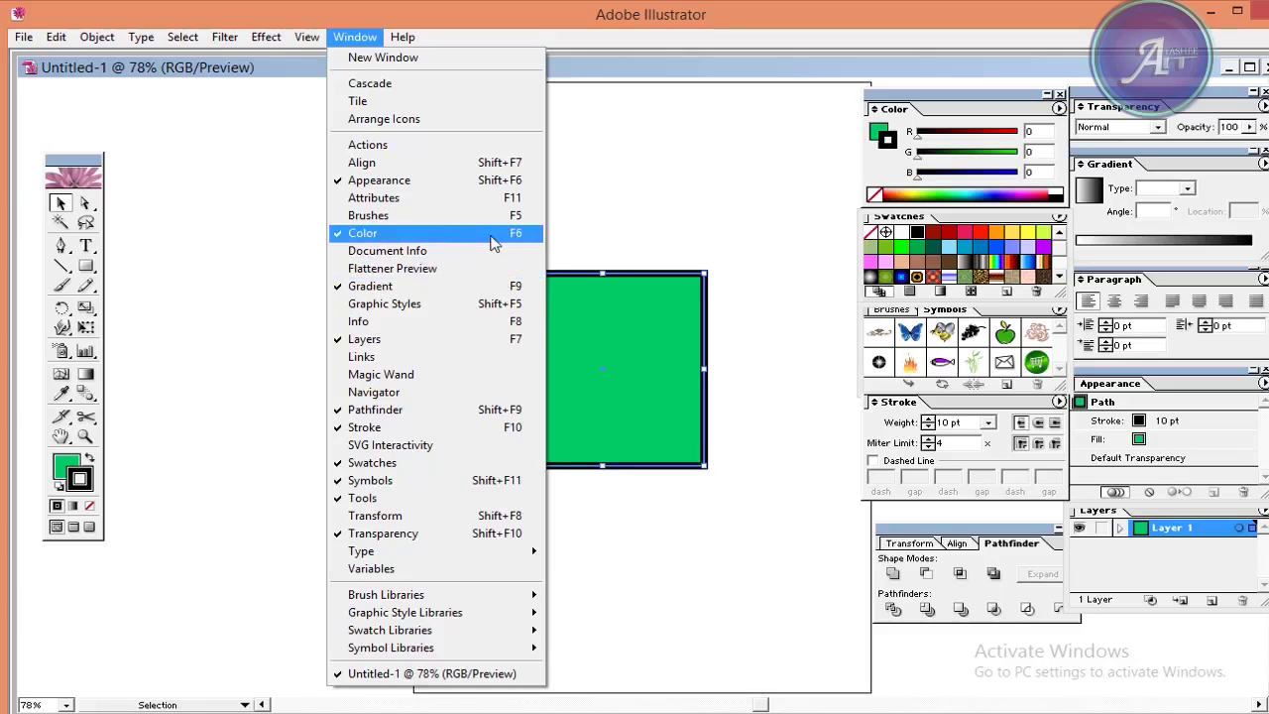
Switch the Color panel to CMYK and lower cyan to get olive-brown C 44, M 33, Y 57, K 26.
click(657, 164)
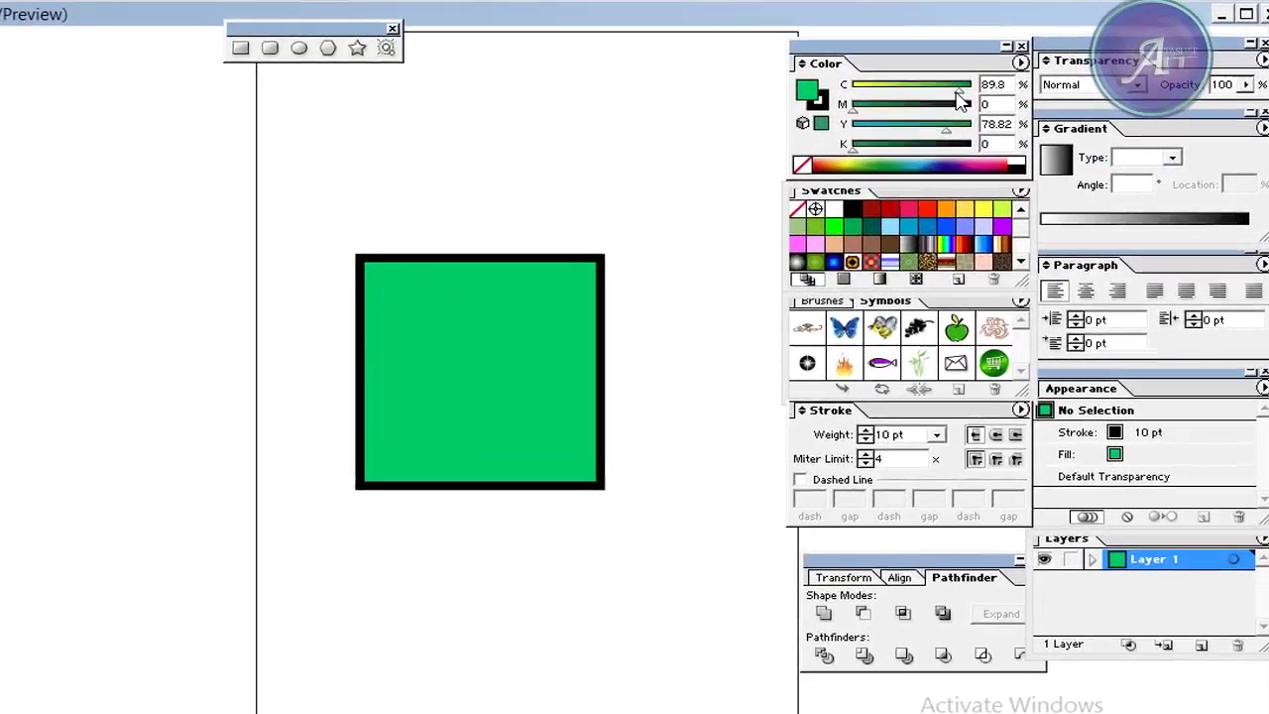
drag(1006, 132, 961, 144)
drag(900, 91, 857, 89)
click(536, 347)
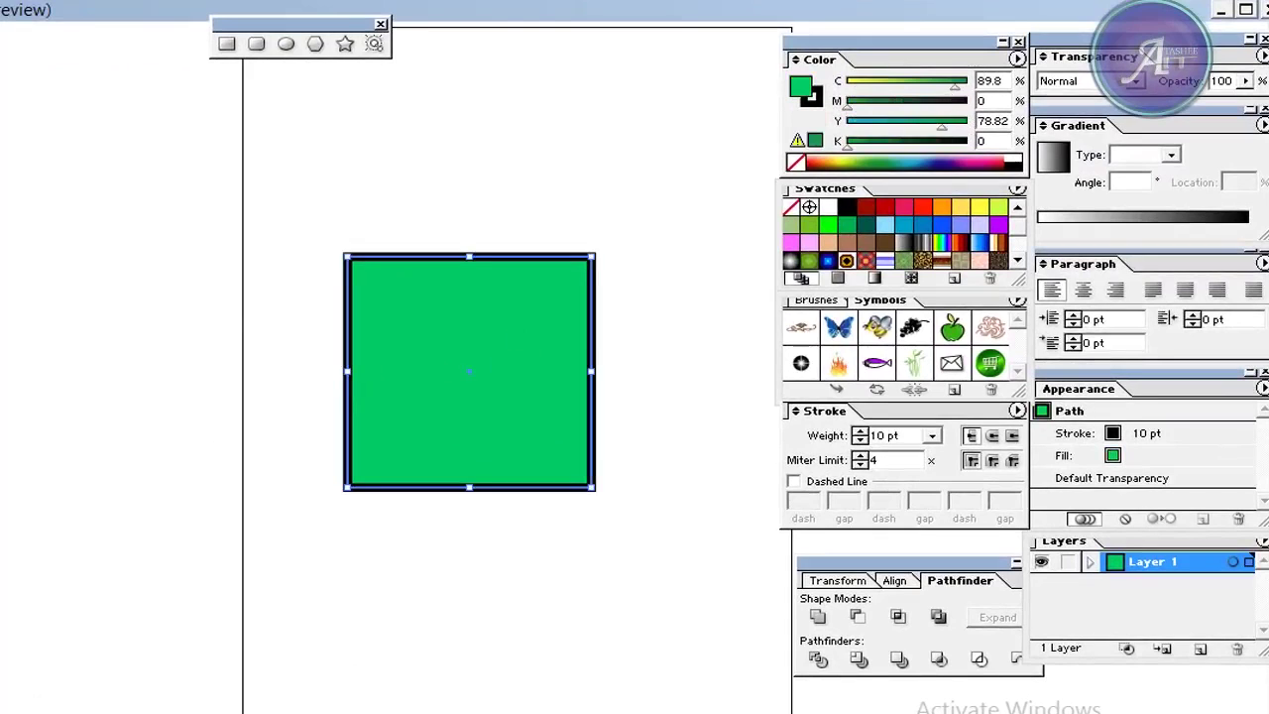
drag(955, 88, 879, 150)
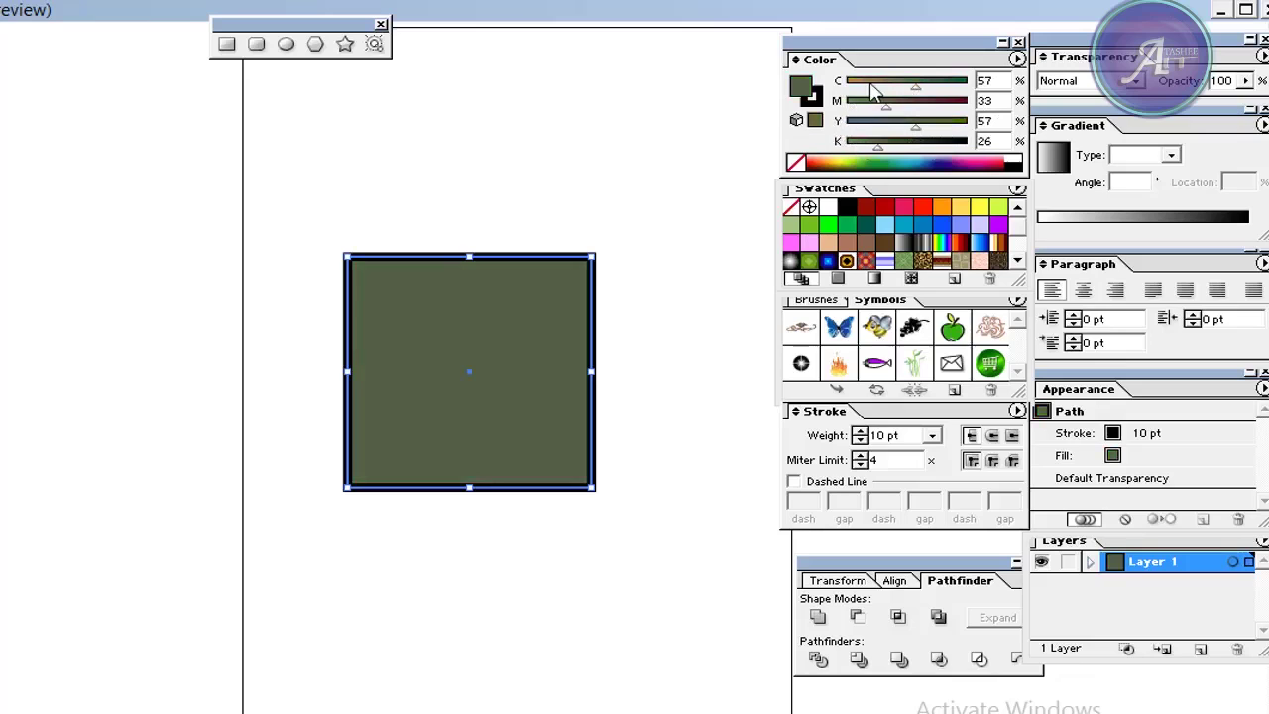
drag(916, 87, 901, 88)
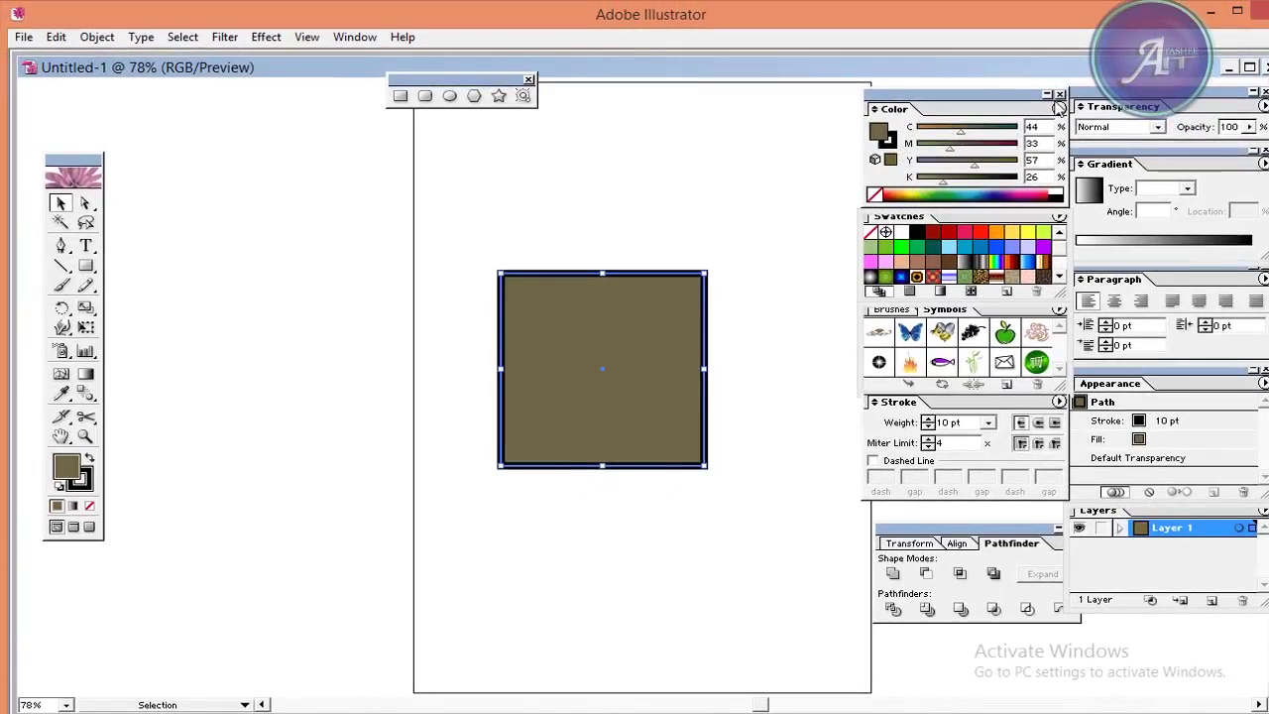
Cycle the fill through RGB and Grayscale back to CMYK, leaving neutral grey K 60.72%.
click(1060, 109)
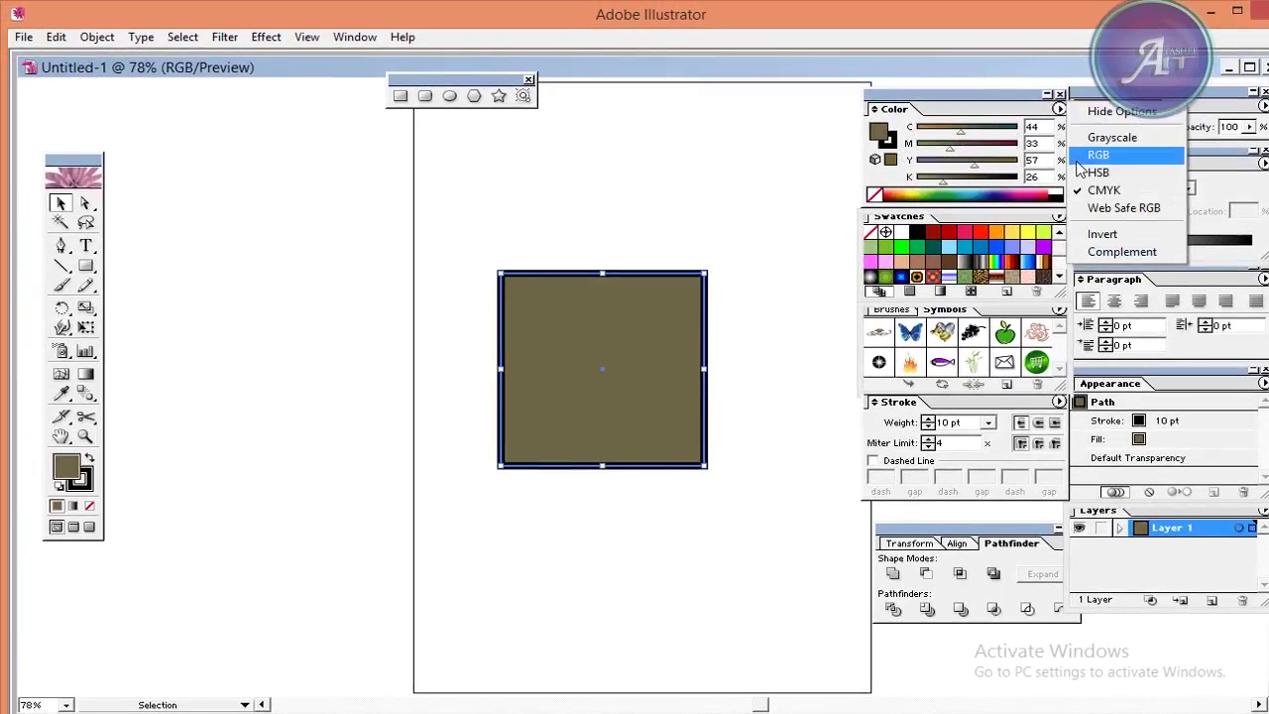
click(1081, 156)
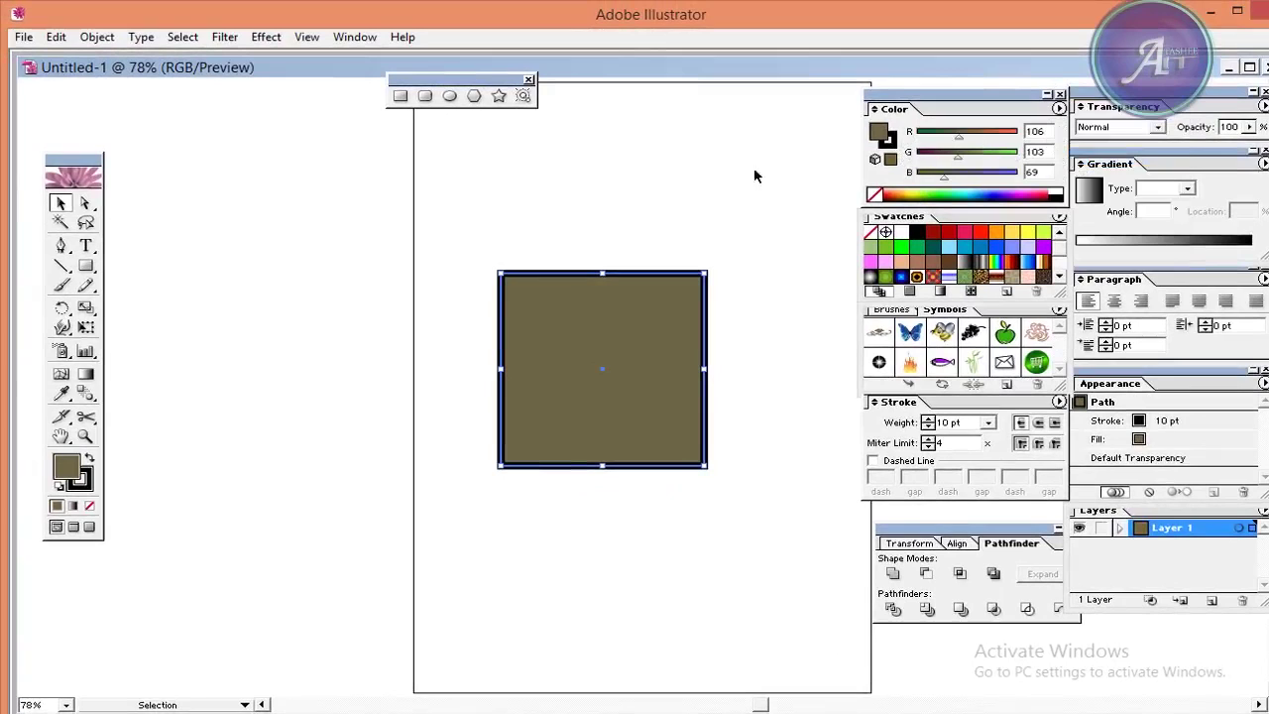
click(731, 198)
click(625, 287)
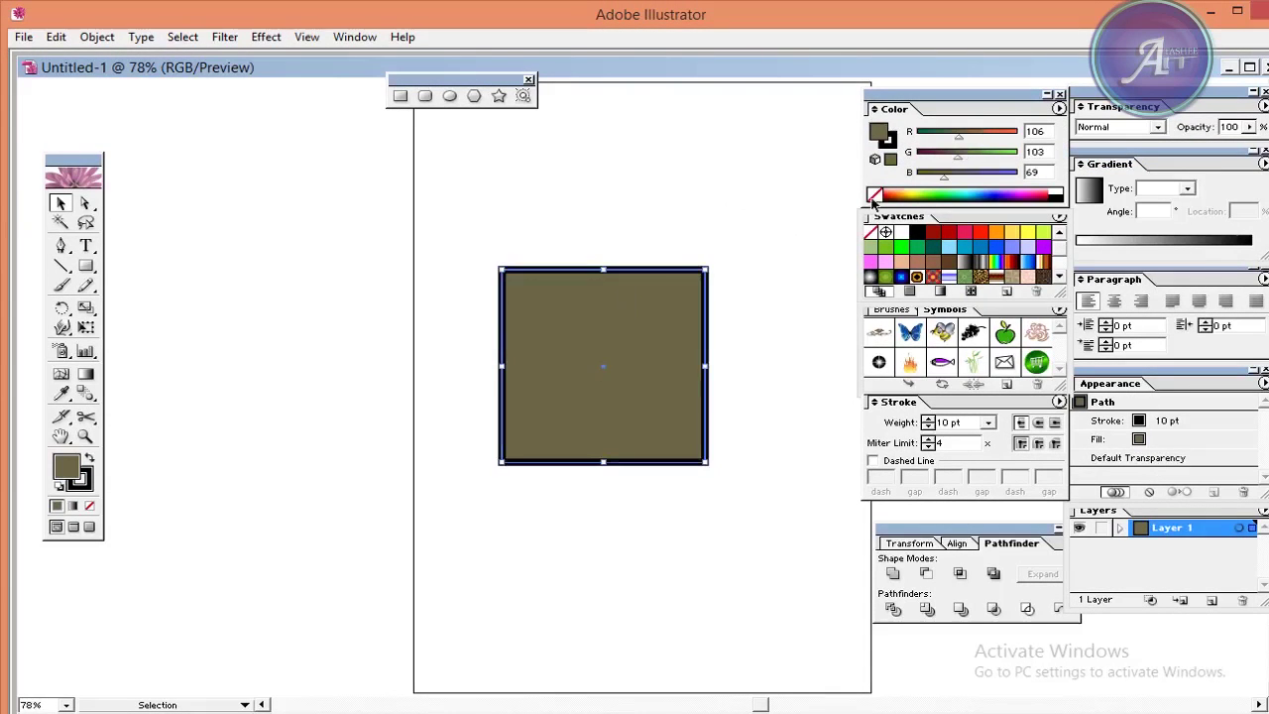
click(1060, 108)
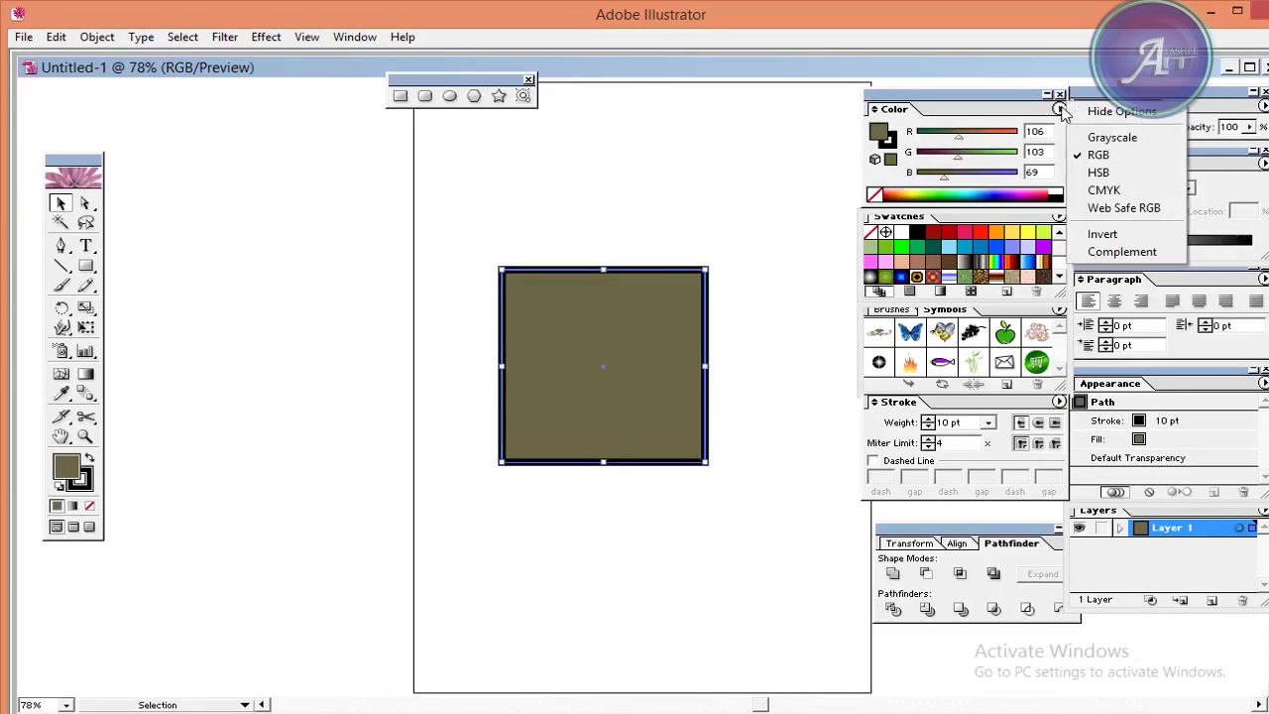
click(1111, 137)
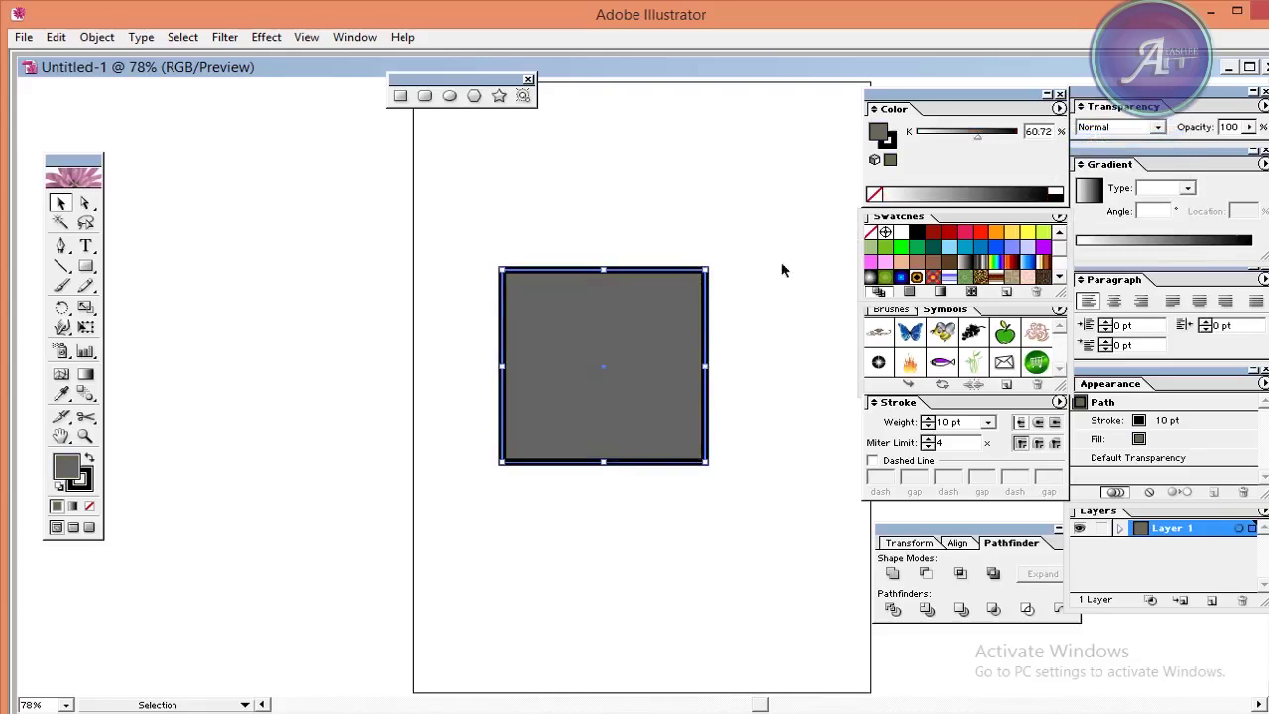
click(727, 346)
click(614, 362)
click(632, 291)
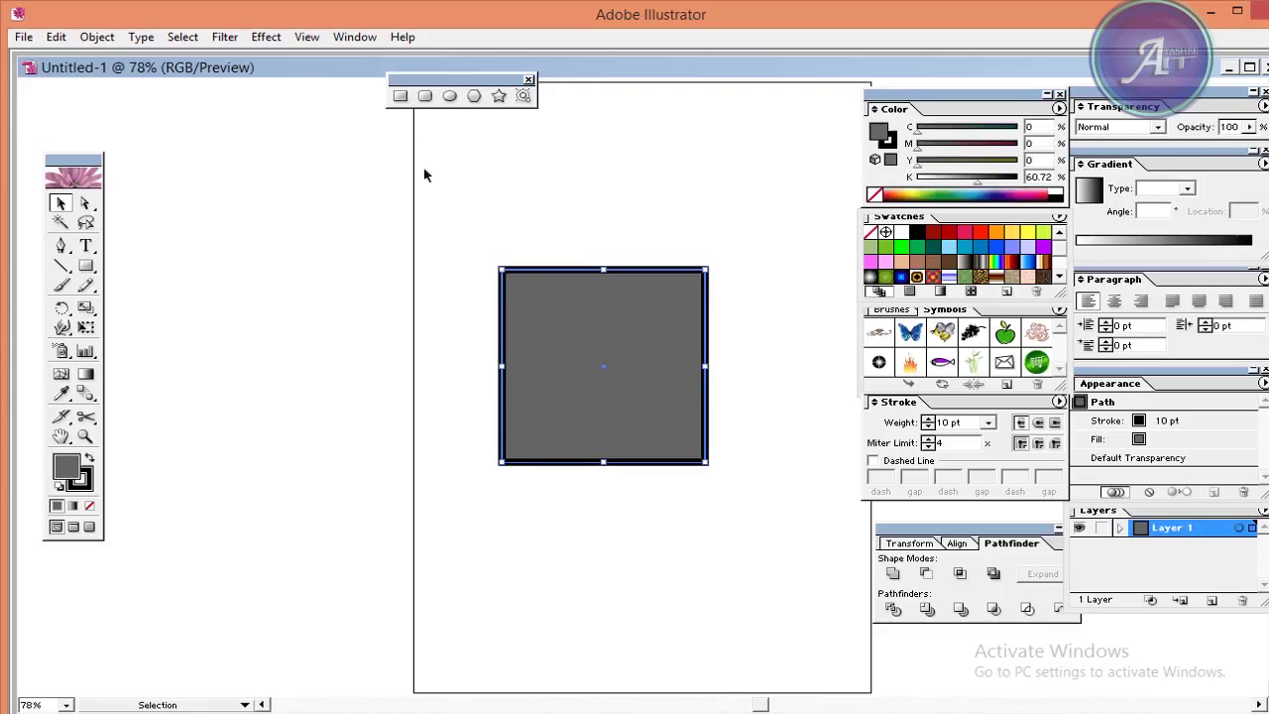
Fill the square with dark green 006633 from the Color Picker.
double_click(67, 467)
click(536, 411)
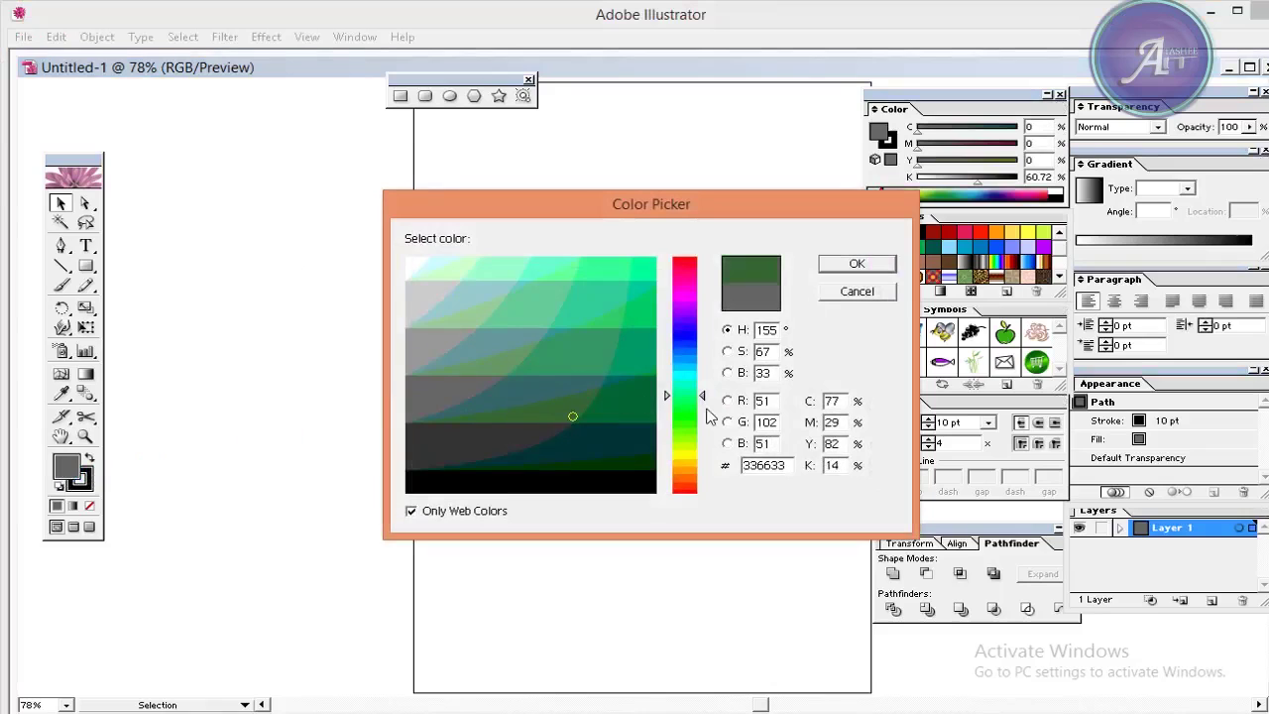
click(621, 436)
click(645, 405)
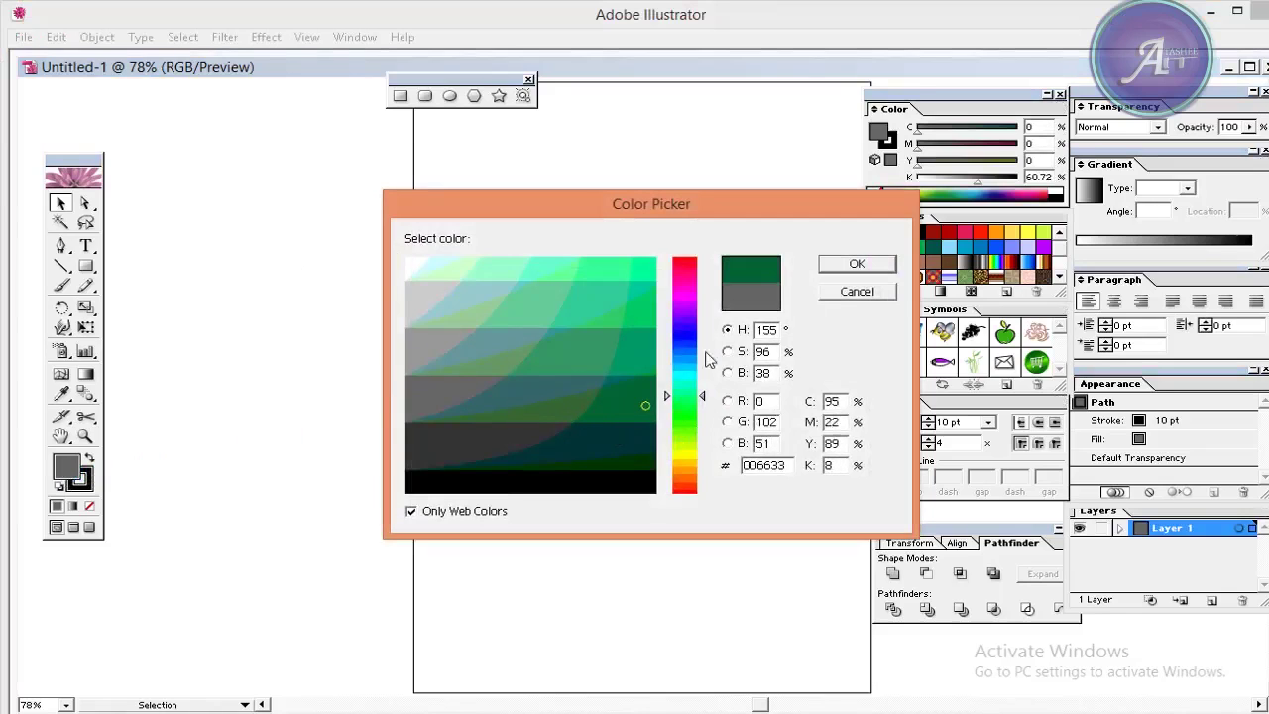
click(856, 263)
Round the fill's CMYK values to C 81, M 22, Y 89, K 8 in the Color panel.
click(1037, 127)
text(82)
key(Tab)
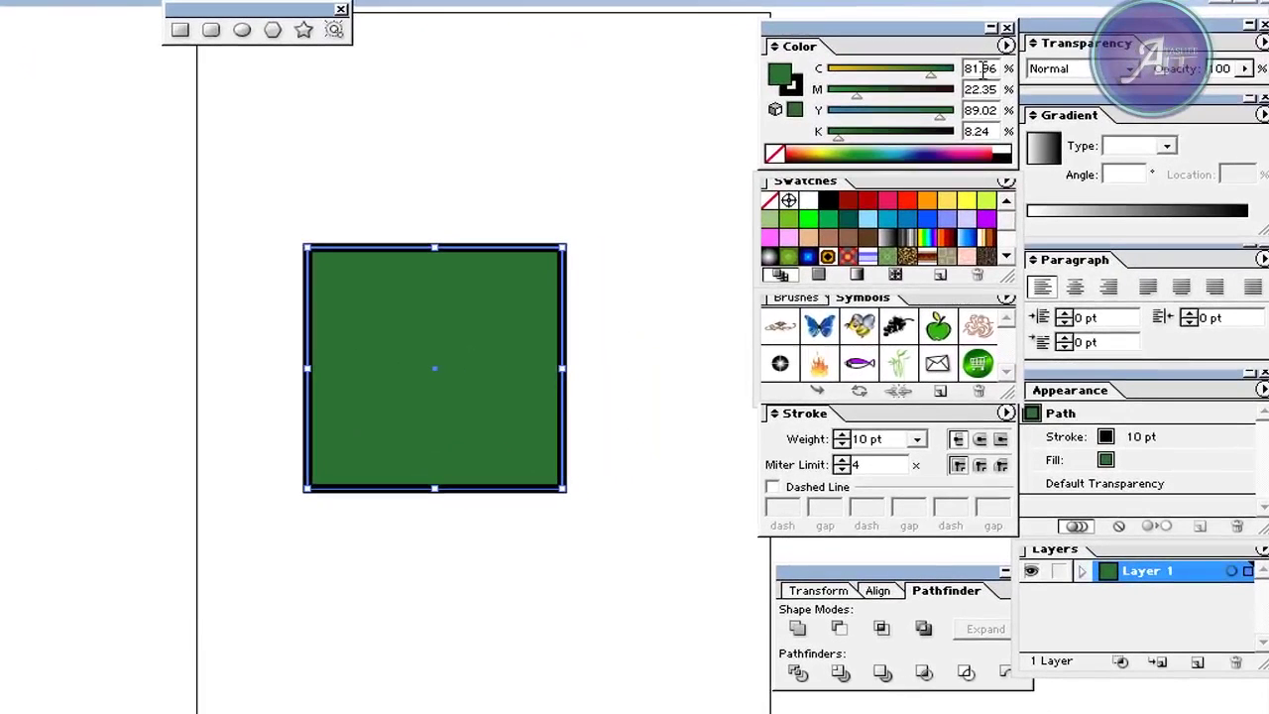
drag(980, 69, 1000, 67)
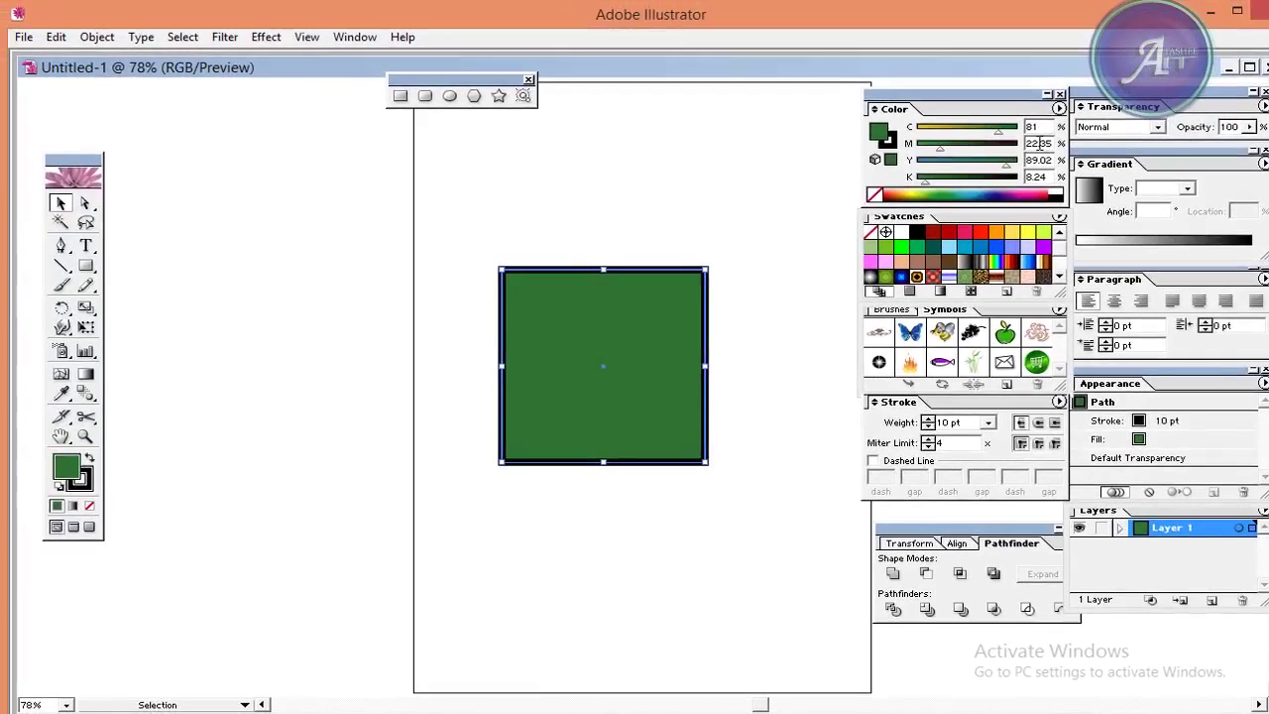
drag(982, 89, 1049, 88)
drag(1034, 160, 1112, 165)
click(1034, 177)
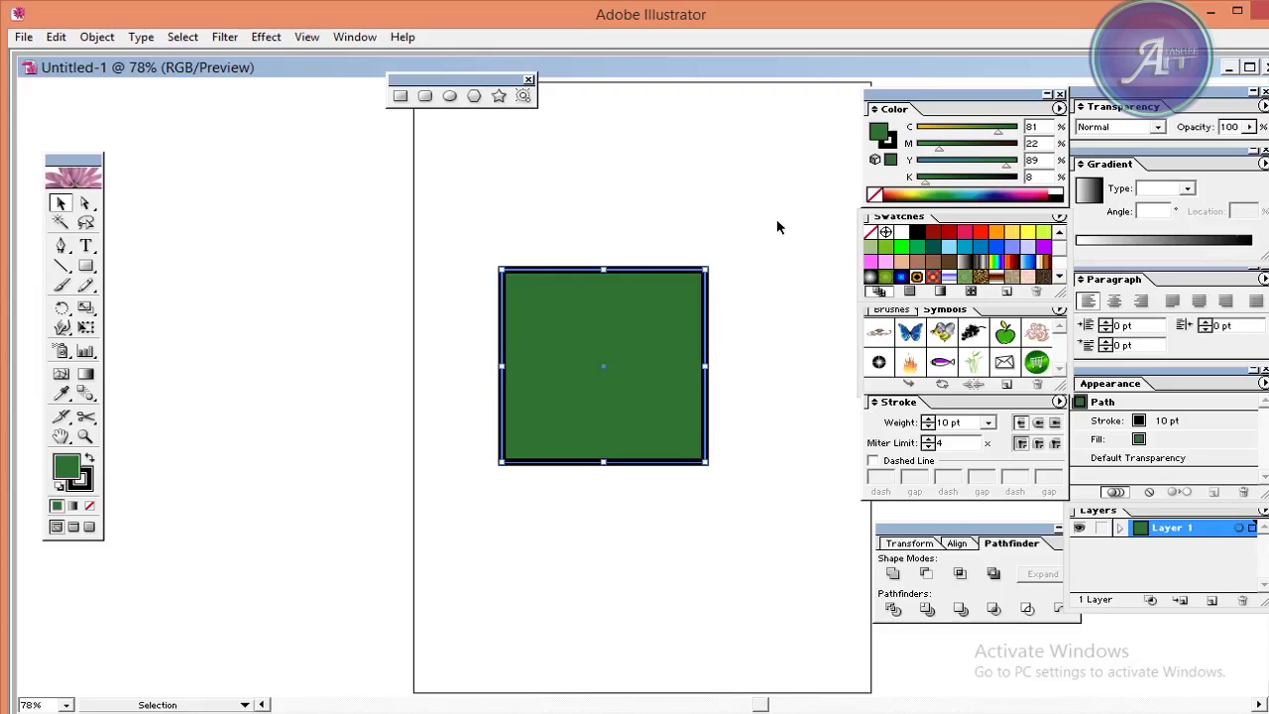
Make the square's stroke light blue-grey with cyan raised to 30.
click(87, 483)
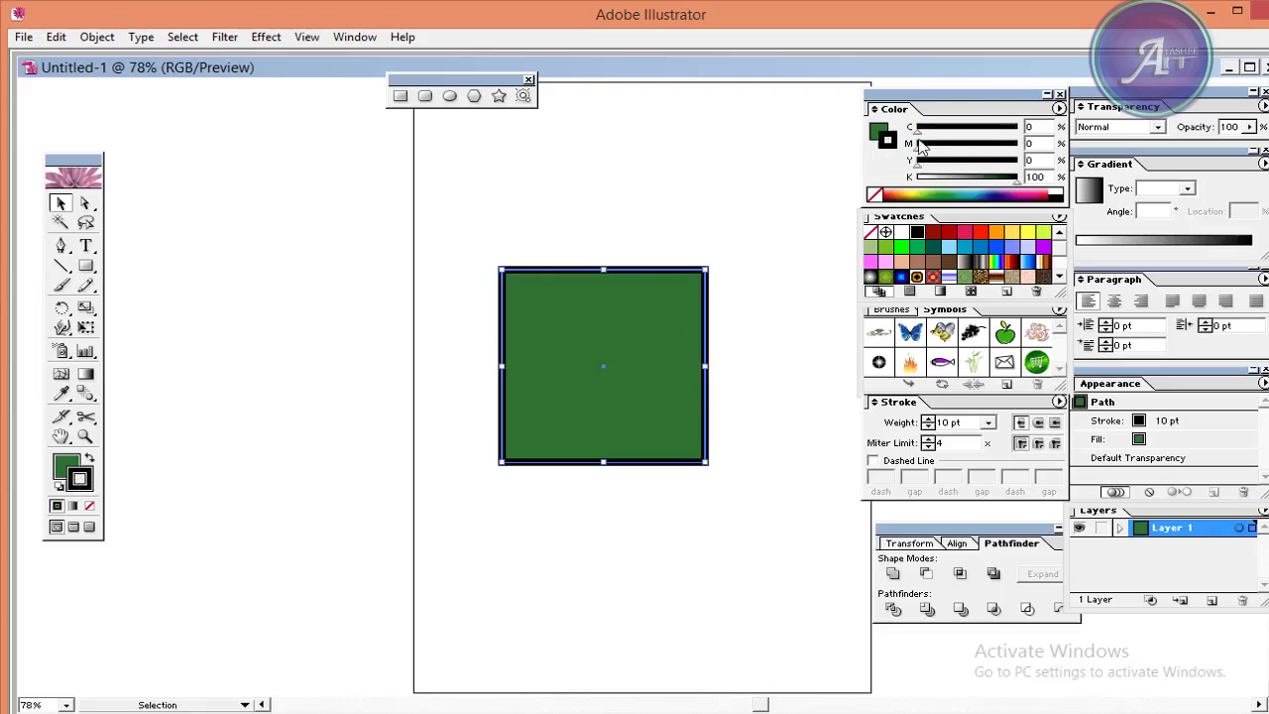
drag(949, 149, 952, 157)
click(946, 181)
Fill the square with the Orange swatch from the Swatches panel.
click(64, 463)
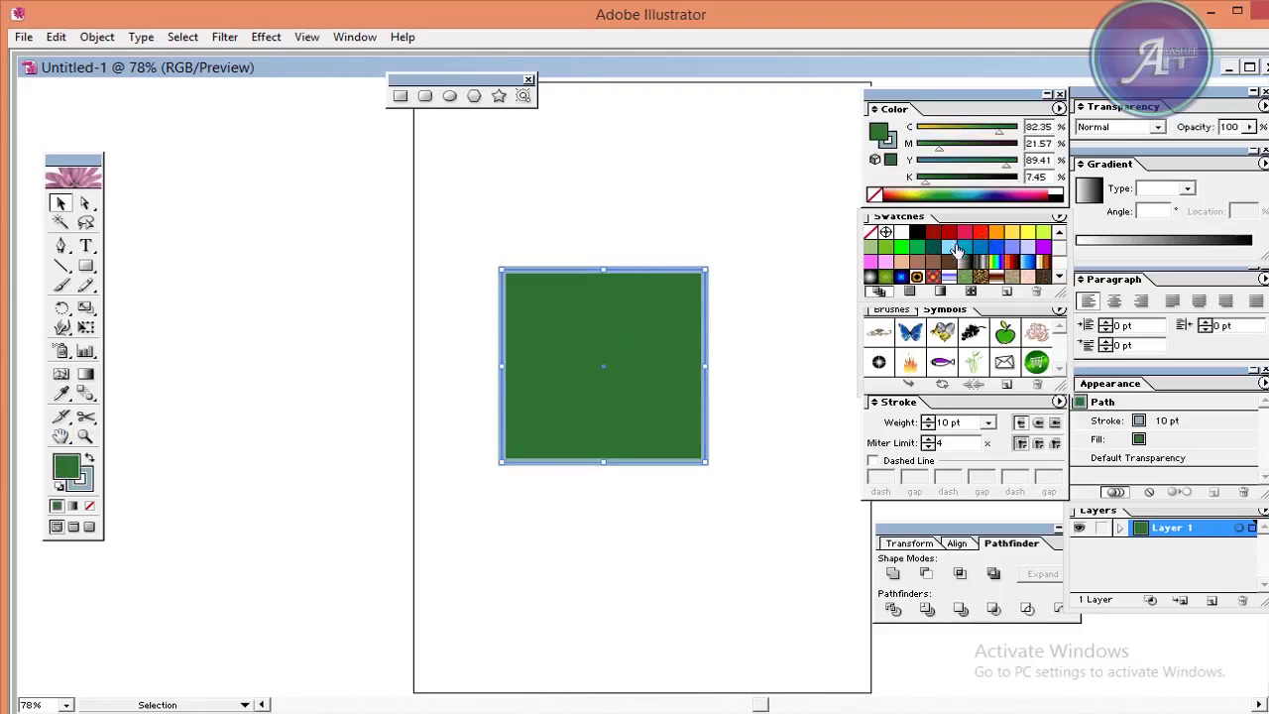
click(354, 37)
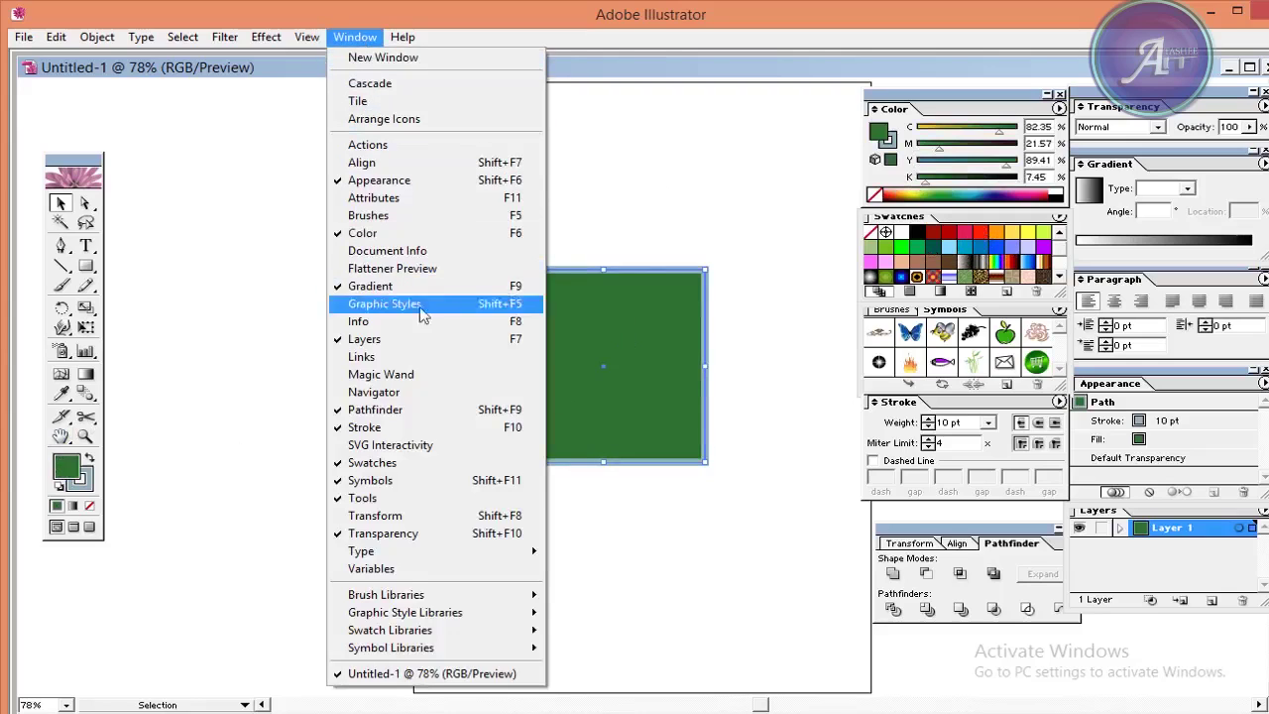
click(432, 462)
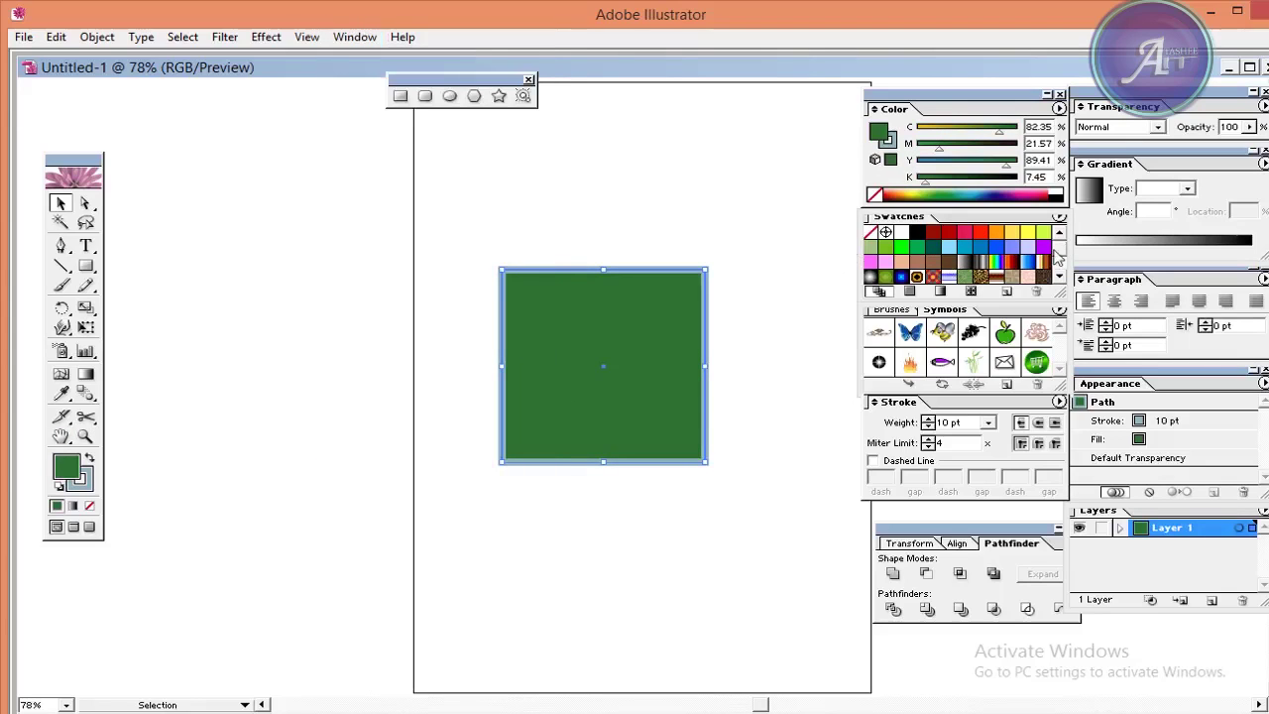
click(999, 235)
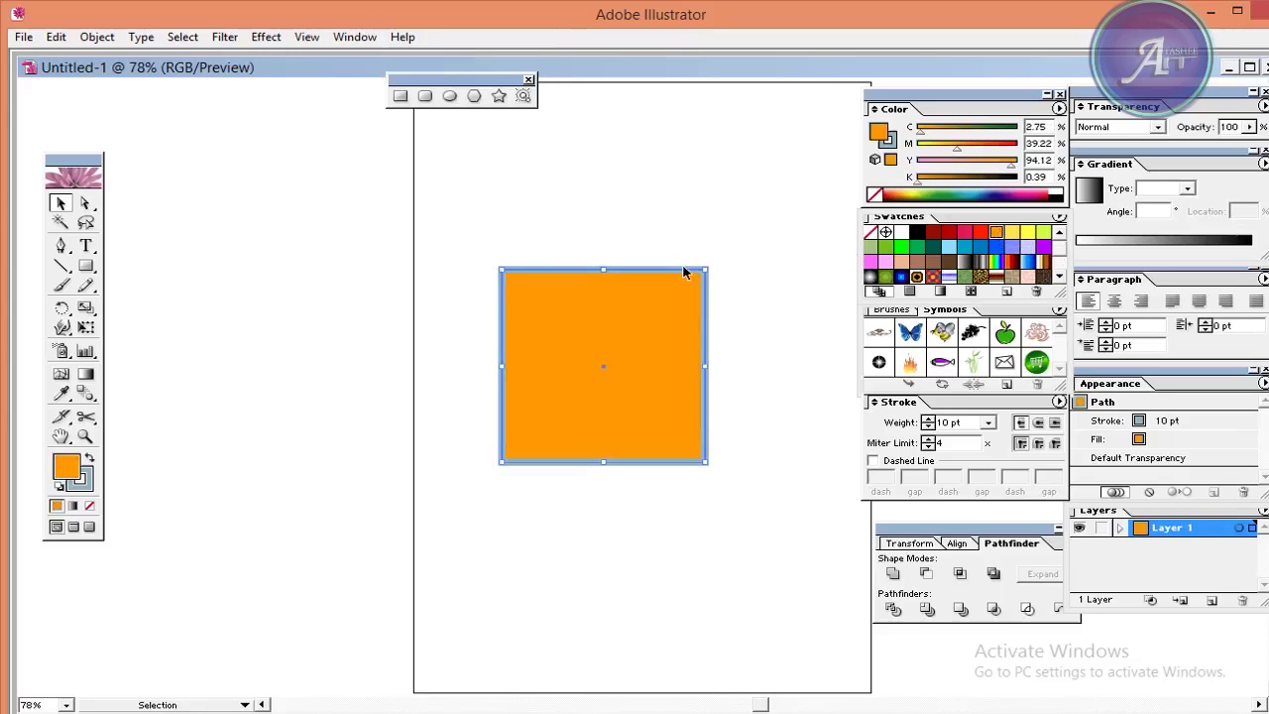
After trying the rainbow gradient, give the square a leopard-pattern stroke and a brown-cream gradient fill.
click(995, 262)
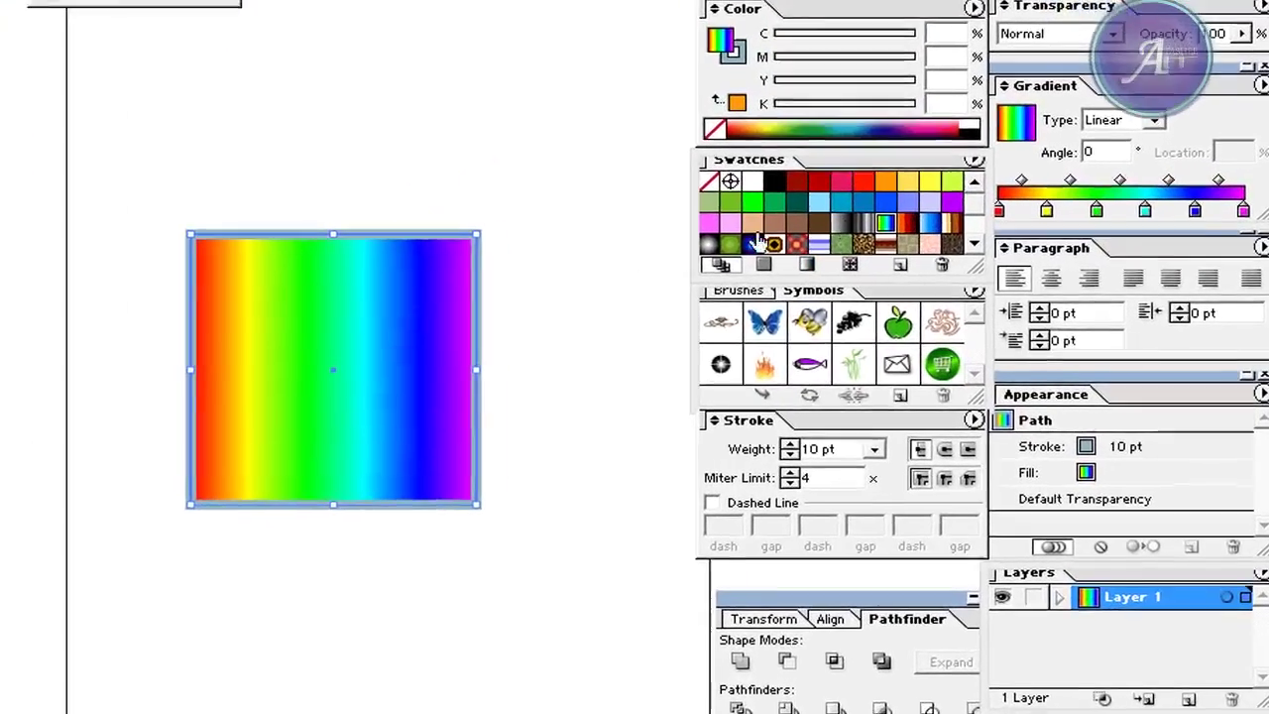
key(x)
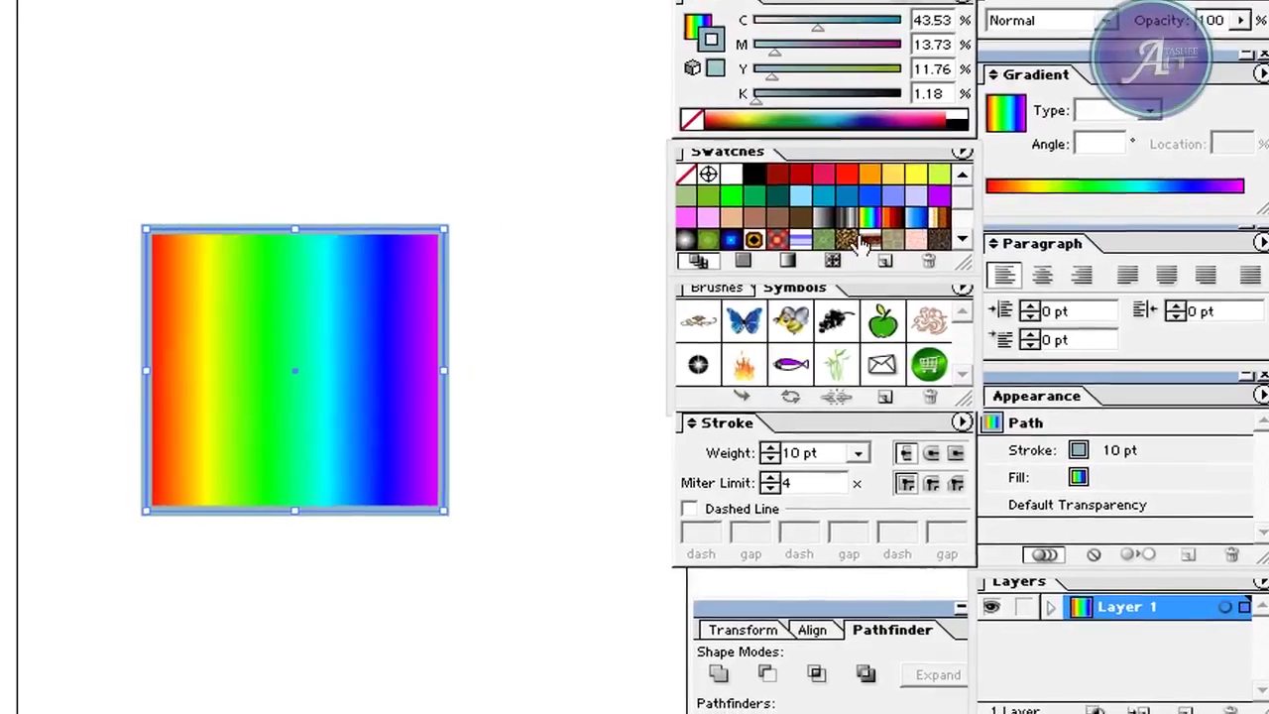
click(860, 243)
click(938, 218)
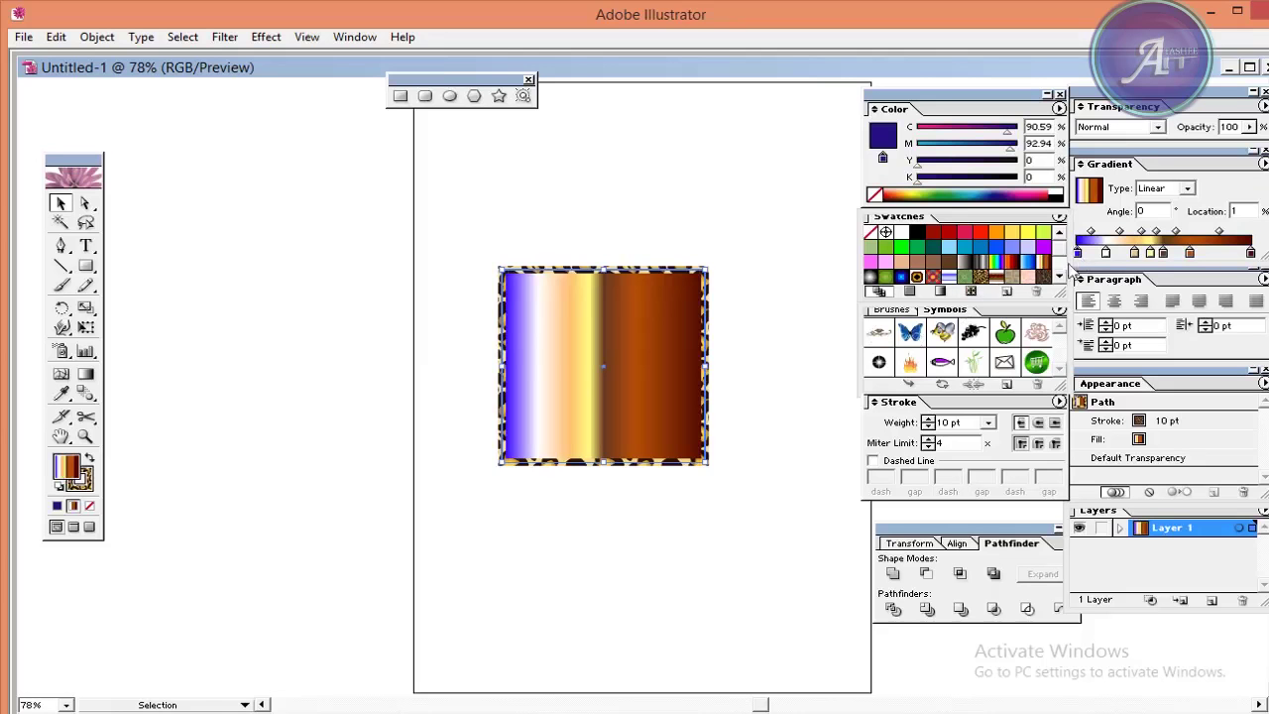
Fill the square bright red via the Color Picker, then with the light yellow swatch.
double_click(66, 468)
drag(684, 394, 702, 261)
click(651, 257)
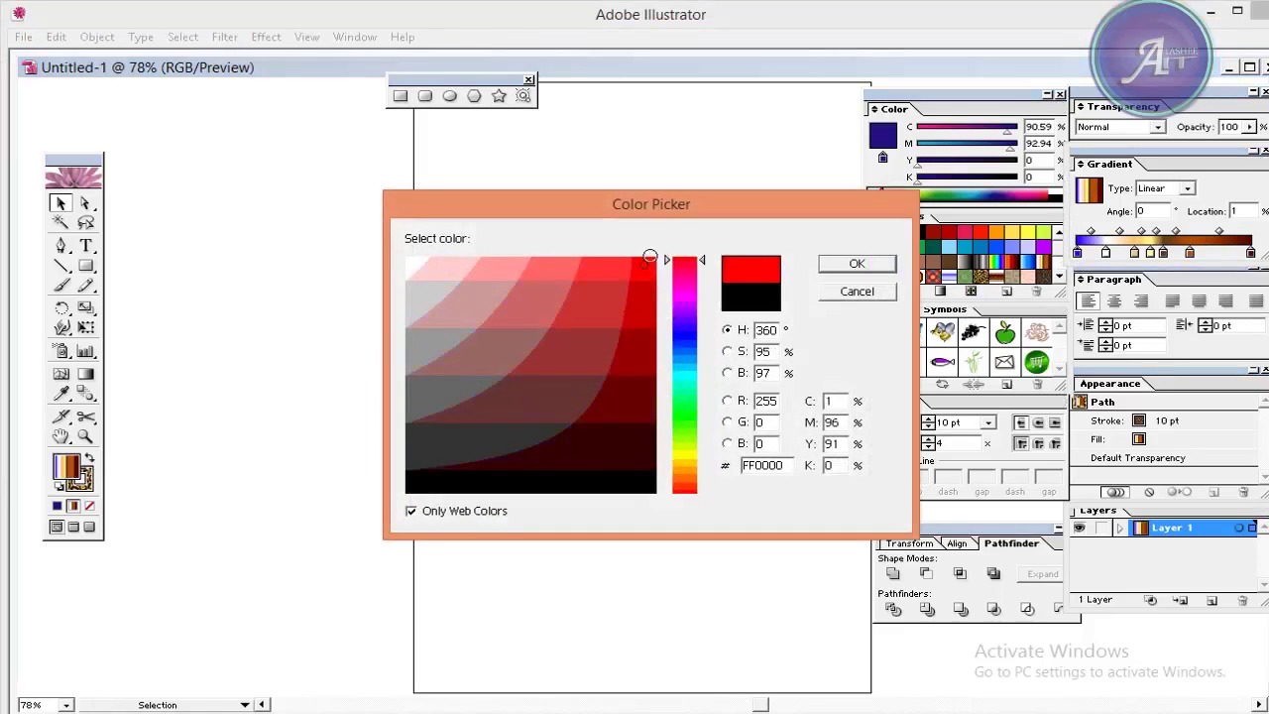
click(857, 263)
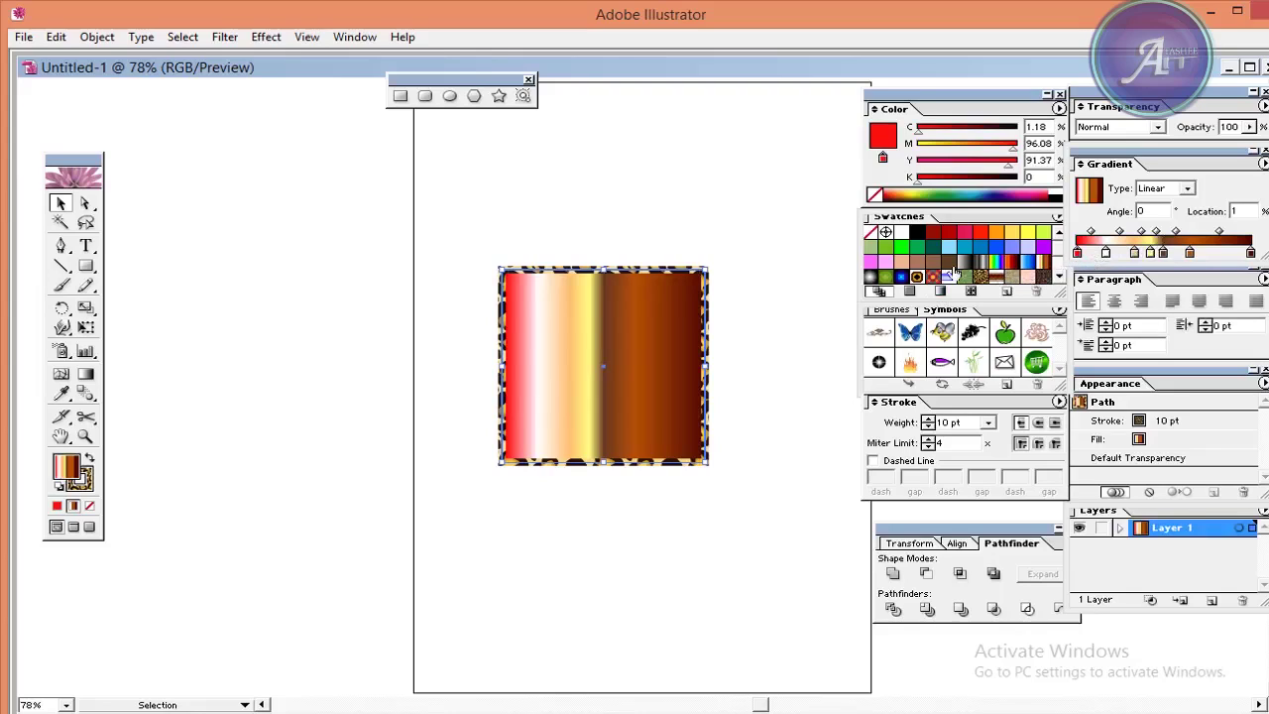
click(1011, 234)
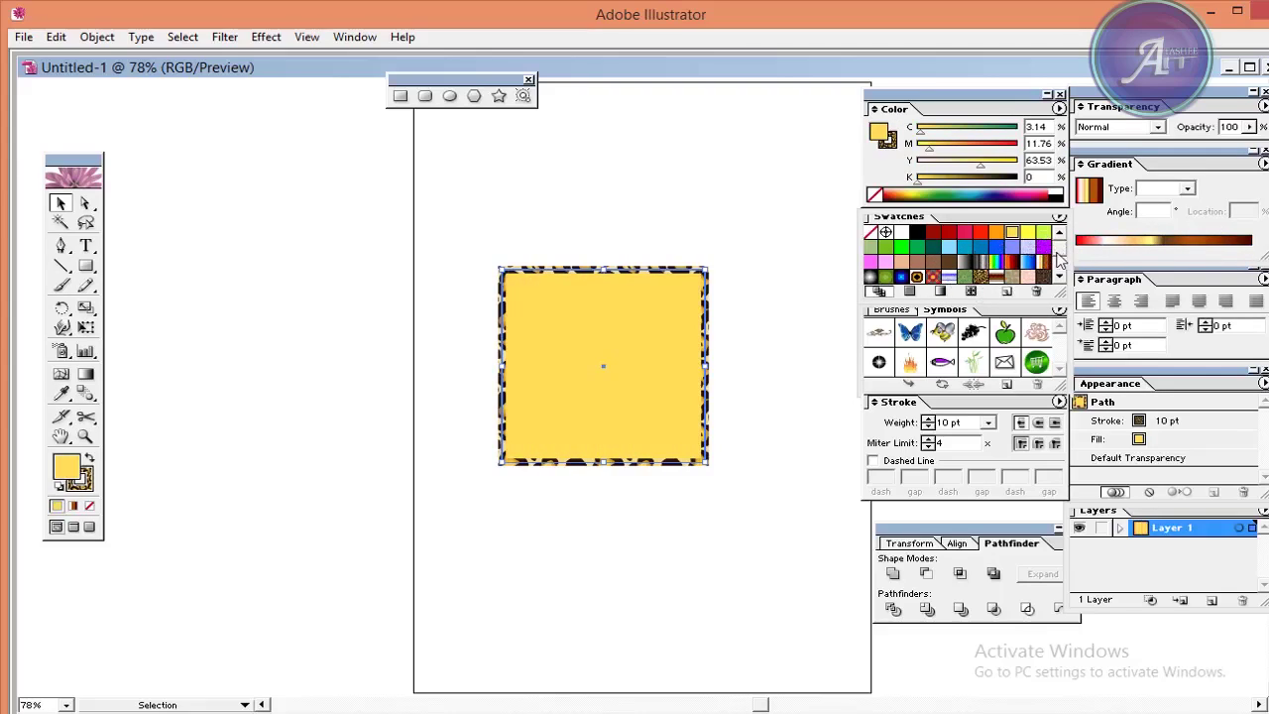
Try purple, blue gradient and white-to-black gradient swatches as the square's fill.
click(1043, 247)
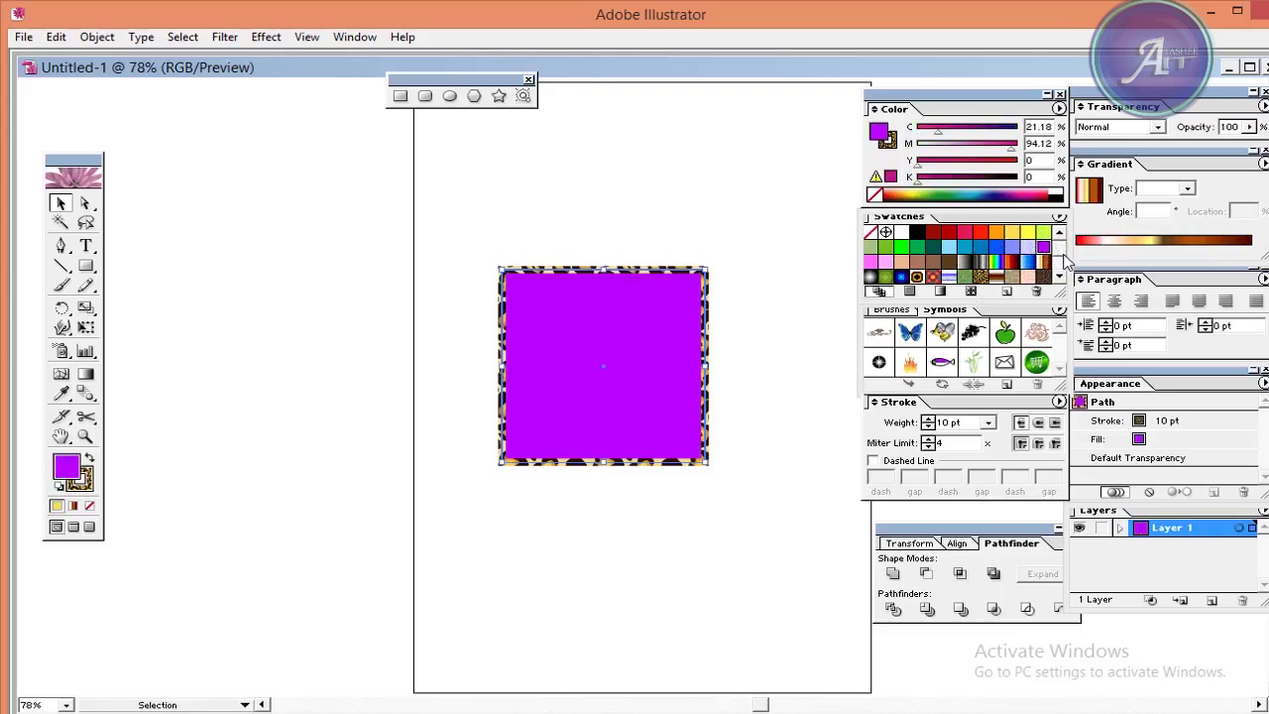
click(1060, 274)
click(1027, 247)
click(965, 246)
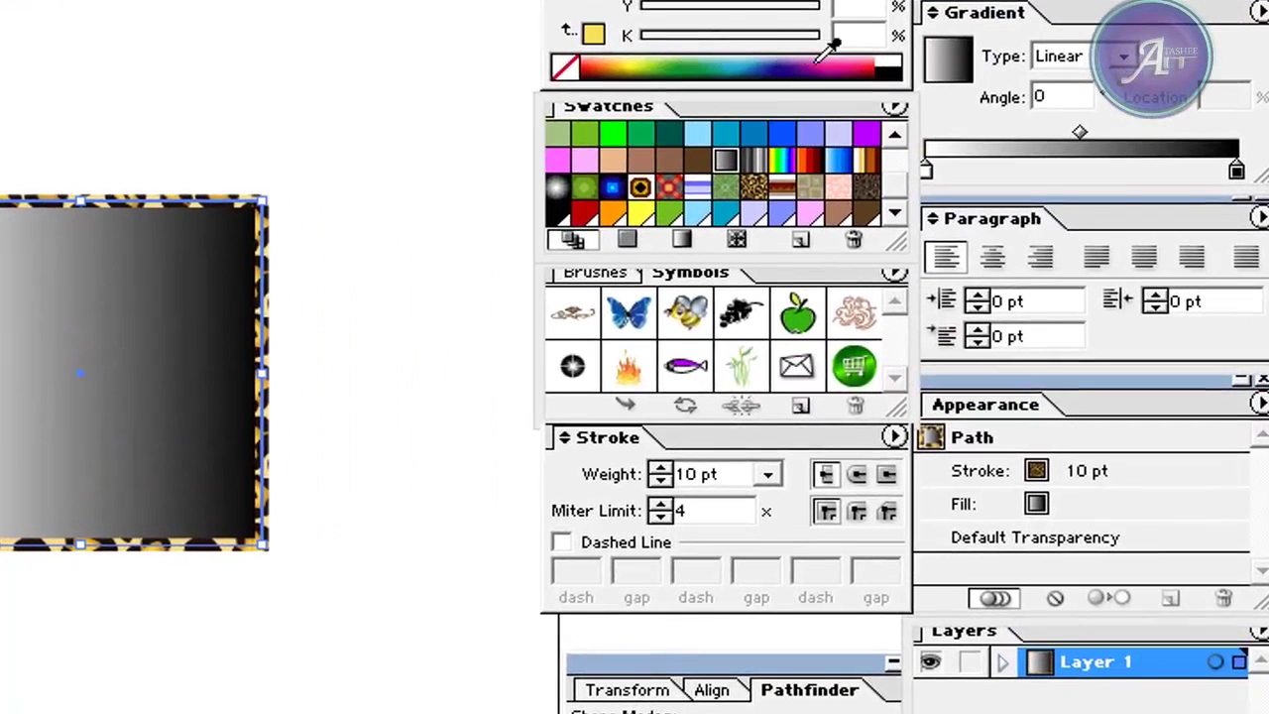
Mix the fill in the Color panel to a muted green: C 70, M 33, Y 66.67, K 0.
click(850, 82)
drag(773, 2, 664, 4)
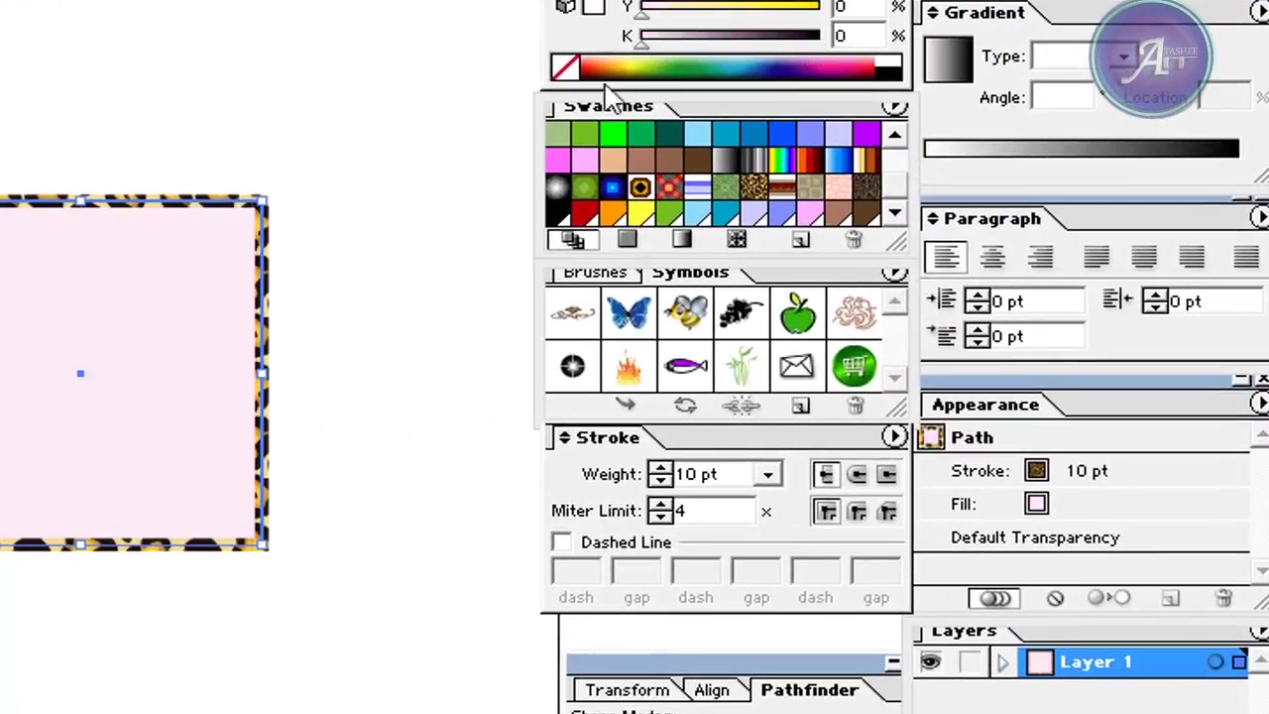
click(657, 62)
drag(686, 0, 766, 0)
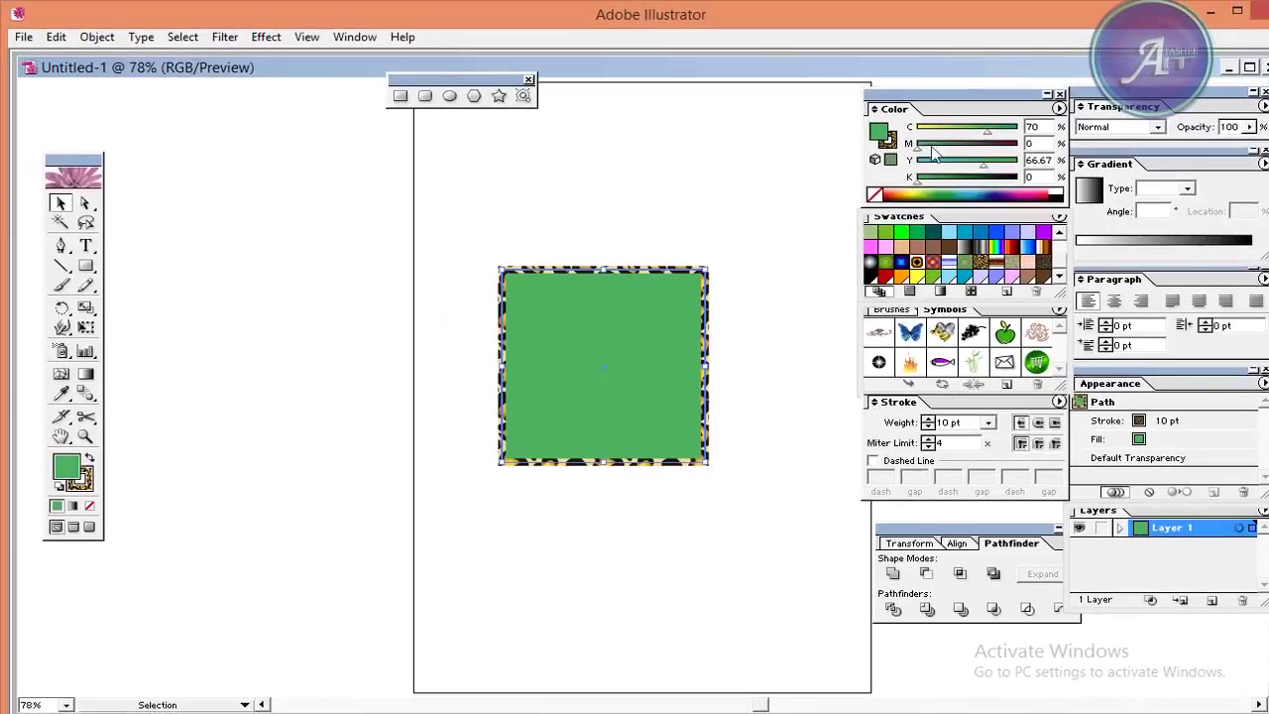
drag(869, 119, 906, 119)
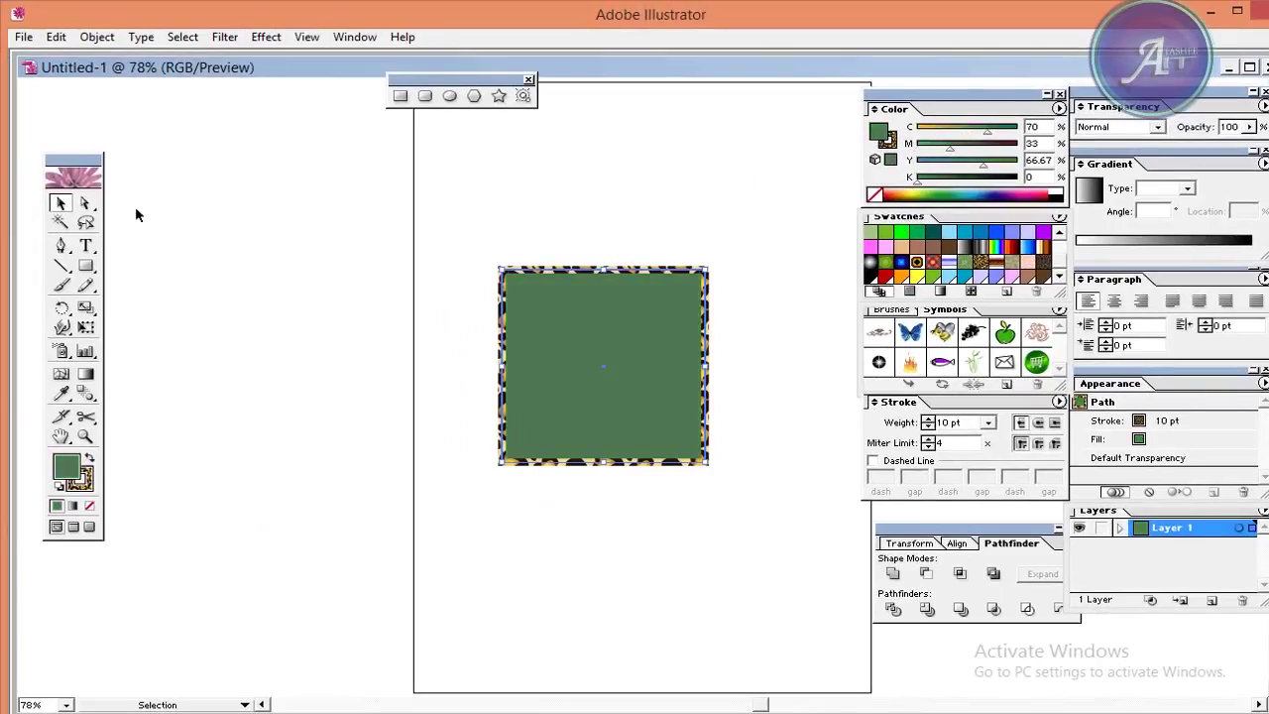